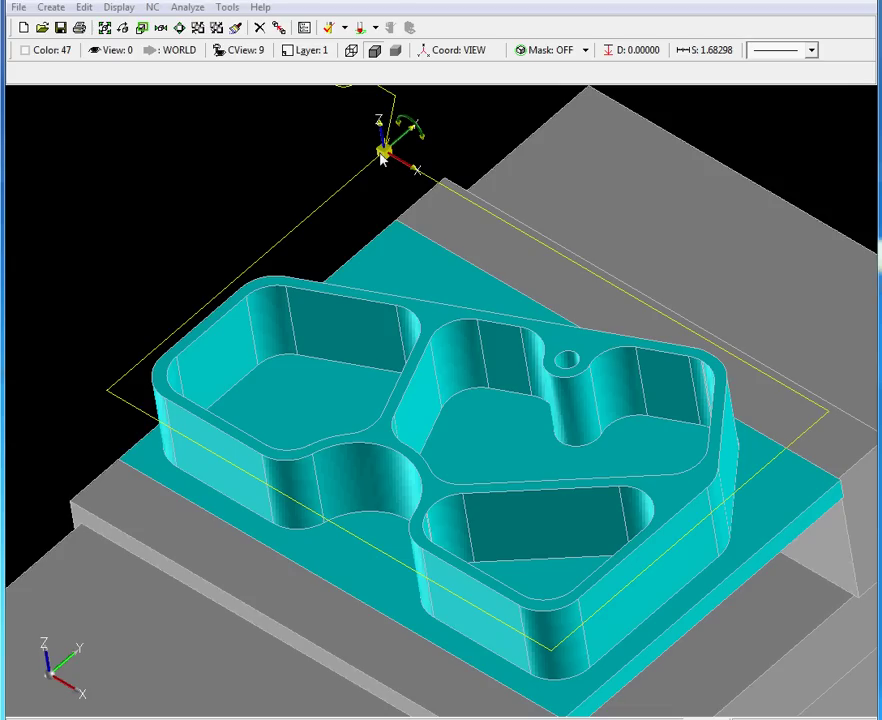
- Start a 2-axis pocket toolpath and chain the three pocket outlines
left_click(152, 7)
mouse_move(180, 29)
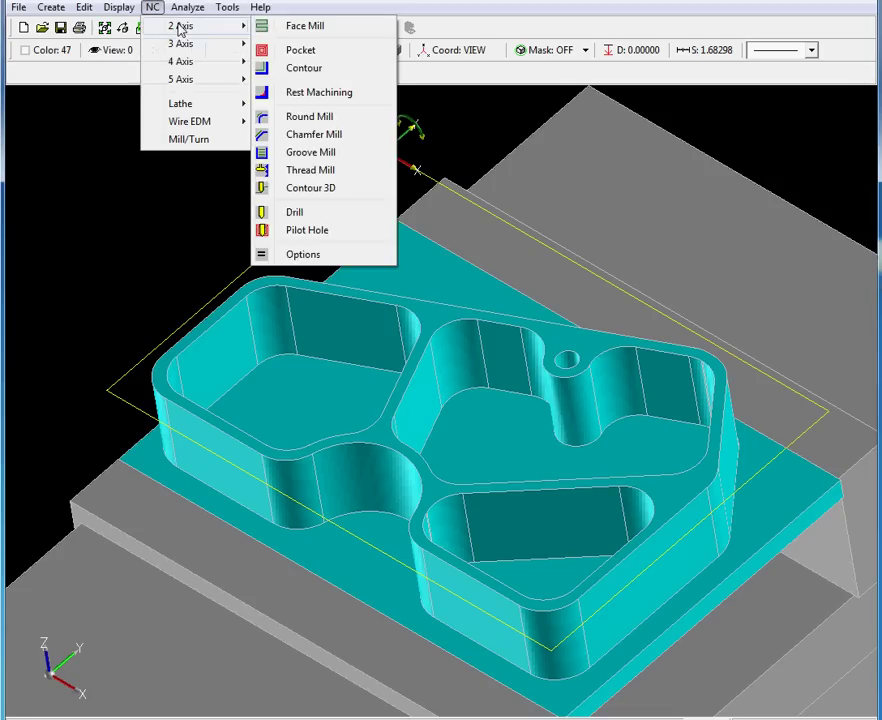
left_click(325, 49)
left_click(379, 309)
left_click(684, 357)
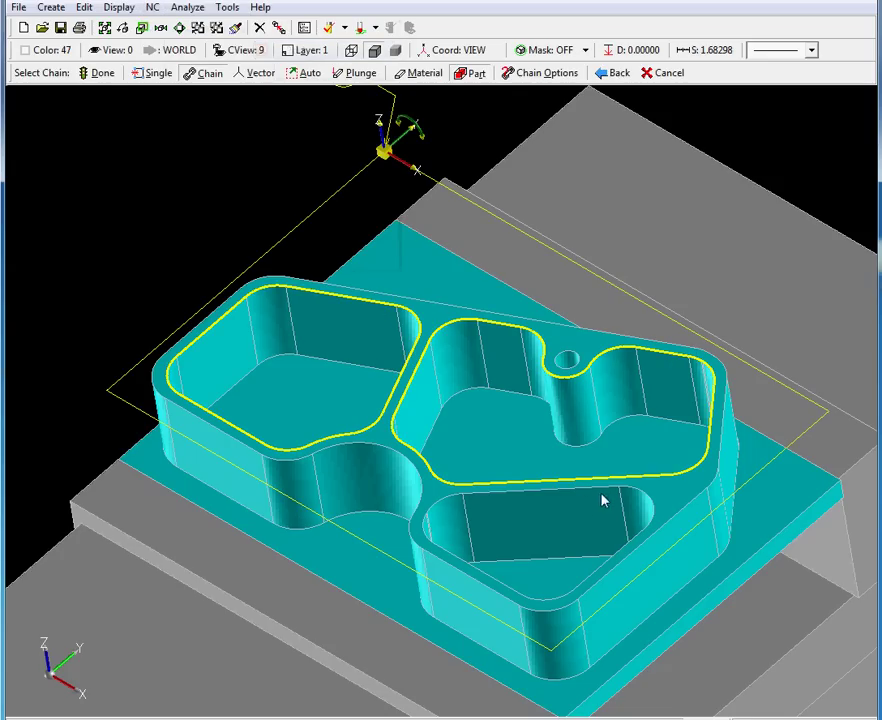
left_click(603, 490)
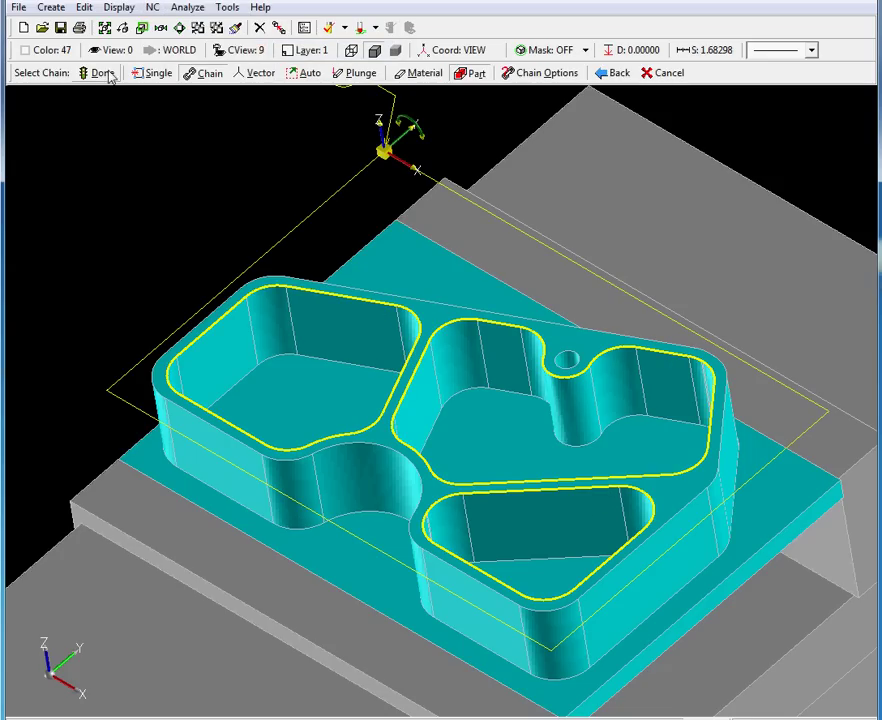
left_click(97, 72)
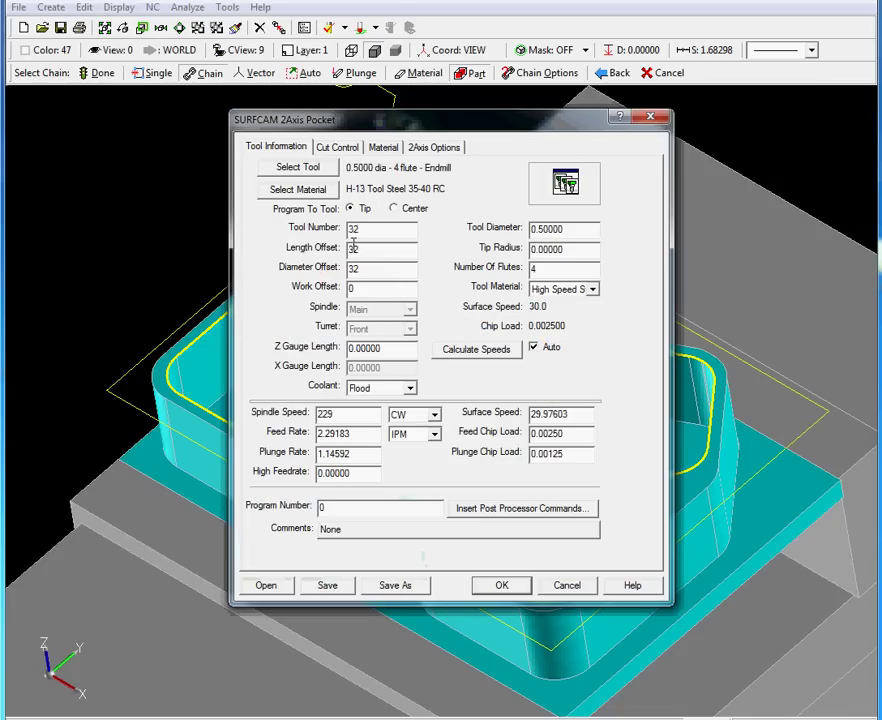
- Select the 0.5 in 4-flute endmill and set tool number, length and diameter offsets to 5
left_click(312, 172)
scroll(404, 410, "down", 2)
double_click(270, 402)
double_click(404, 231)
type("5")
key("Tab")
type("5")
key("Tab")
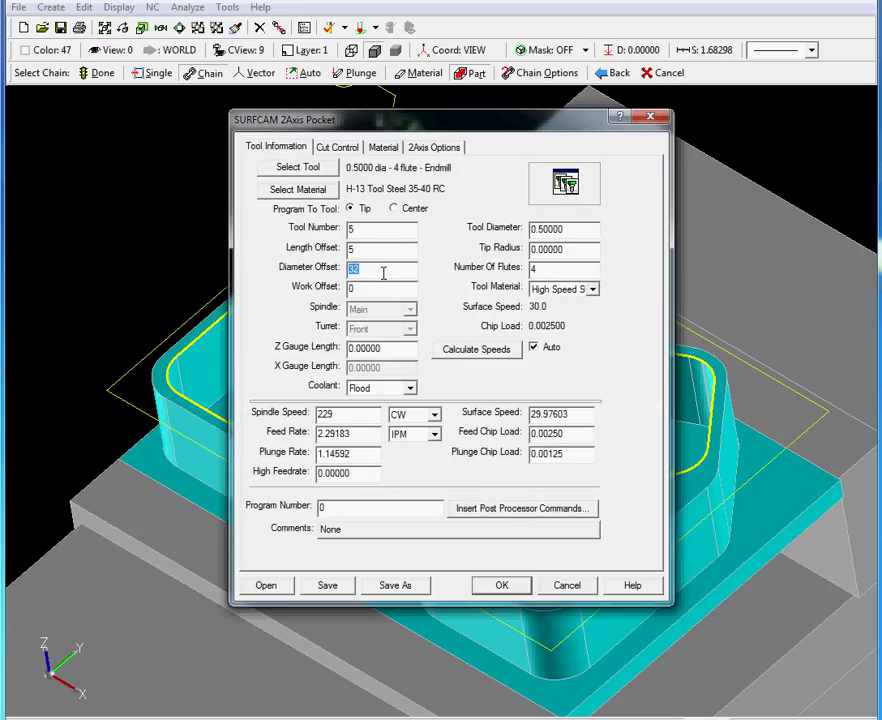
type("5")
- Set coolant to Mist and shift the pocket dialog right to expose spindle speed and feed
left_click(396, 392)
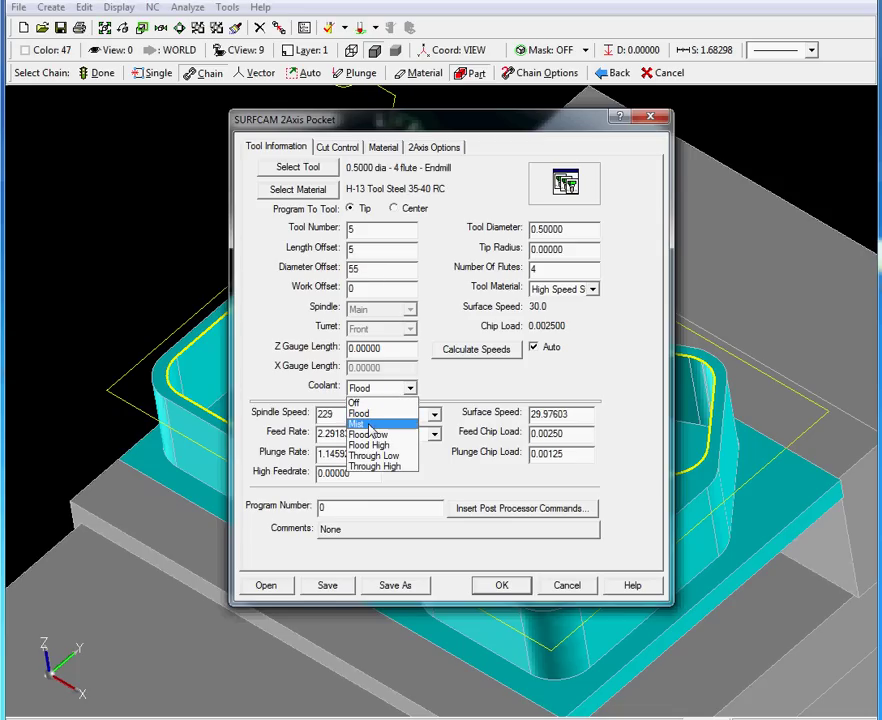
left_click(371, 425)
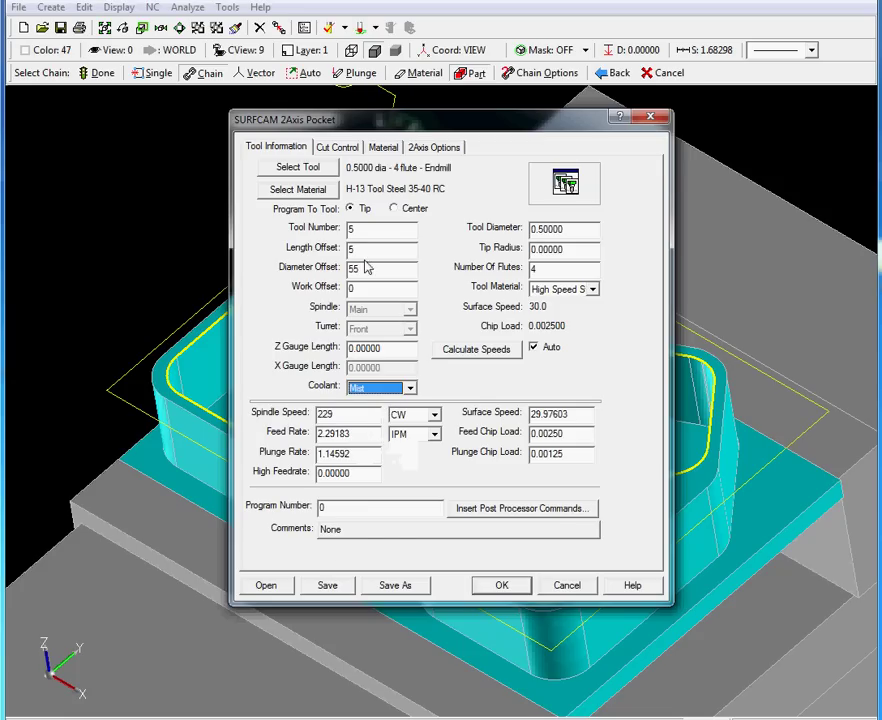
left_click_drag(449, 129, 627, 154)
left_click(540, 441)
left_click(541, 459)
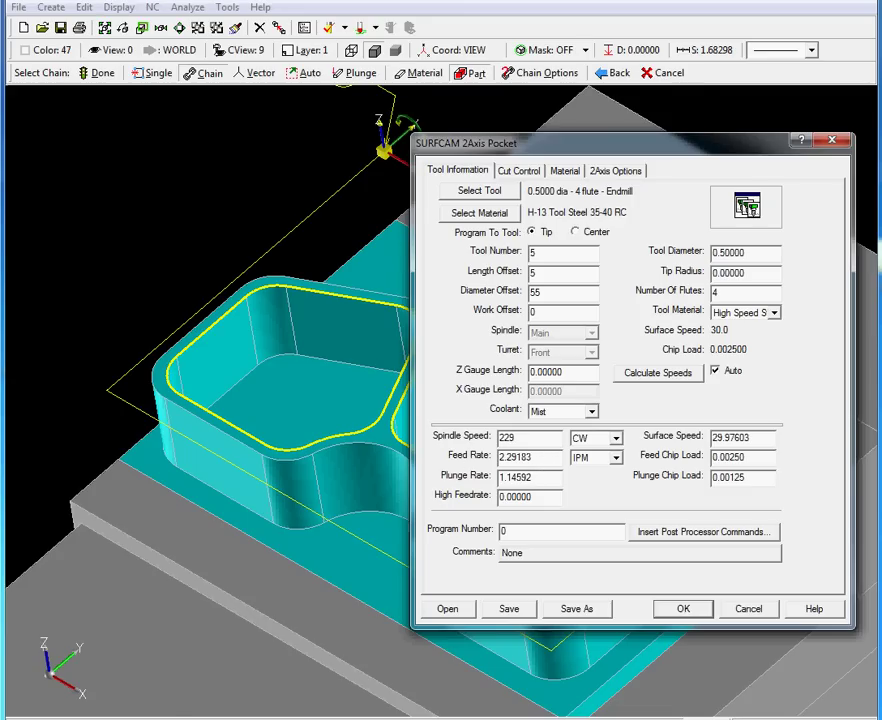
- Bring up HSMAdvisor and browse the workpiece material list
key("ctrl+alt+h")
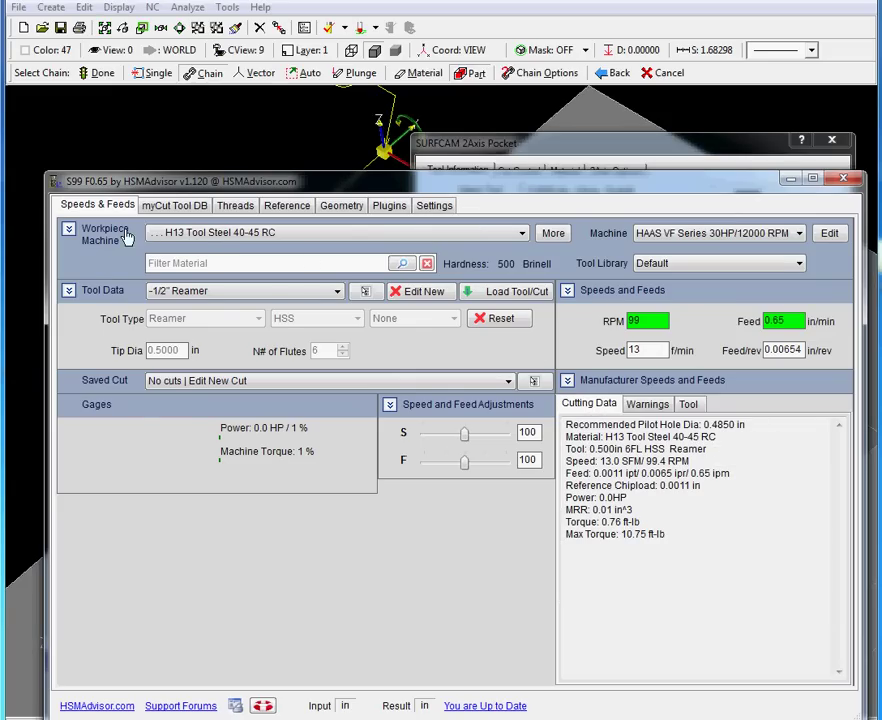
left_click(407, 236)
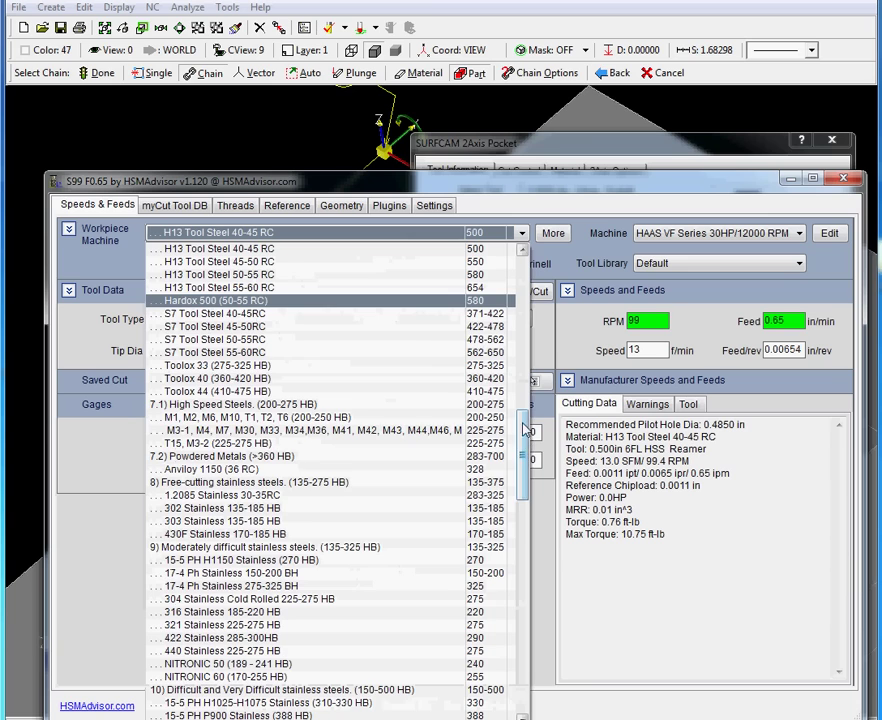
left_click_drag(524, 430, 523, 385)
left_click(134, 255)
- Filter materials by 'd2', choose D2 Tool Steel 200-250 HB, then clear the filter
left_click(183, 262)
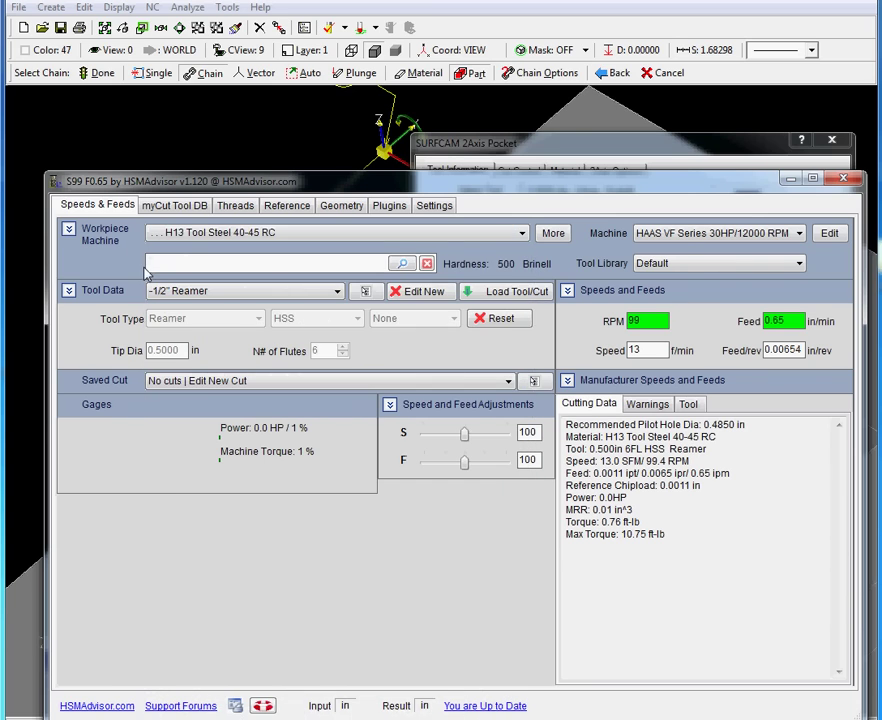
type("d2")
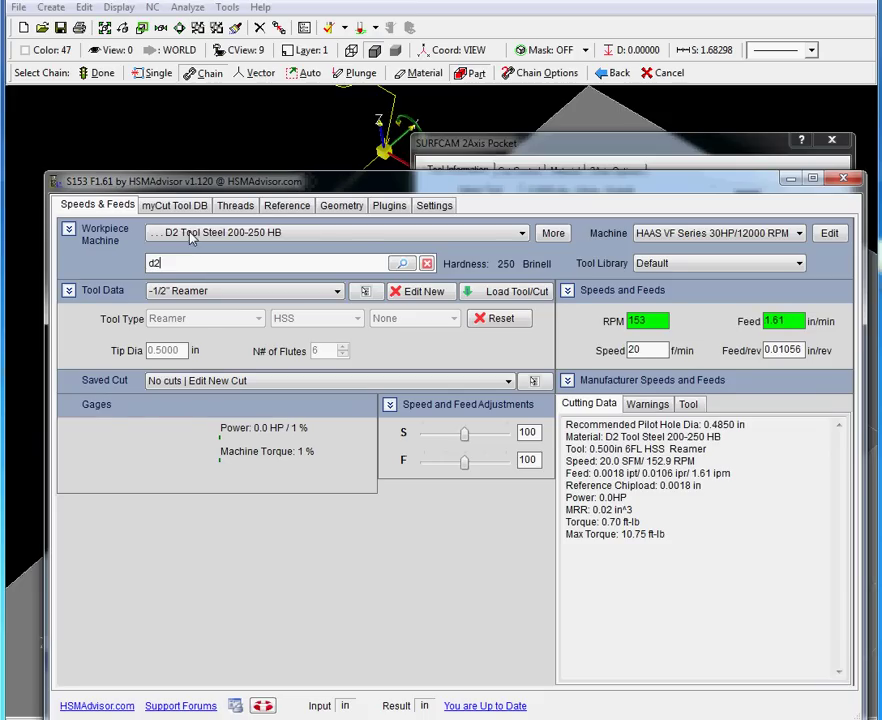
left_click(192, 237)
left_click(228, 258)
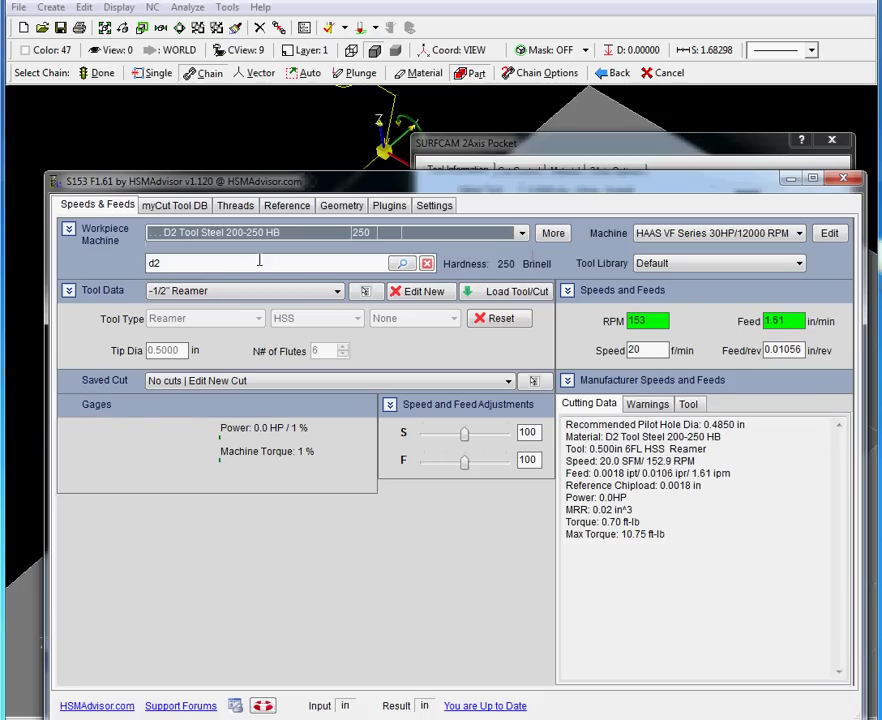
left_click(427, 264)
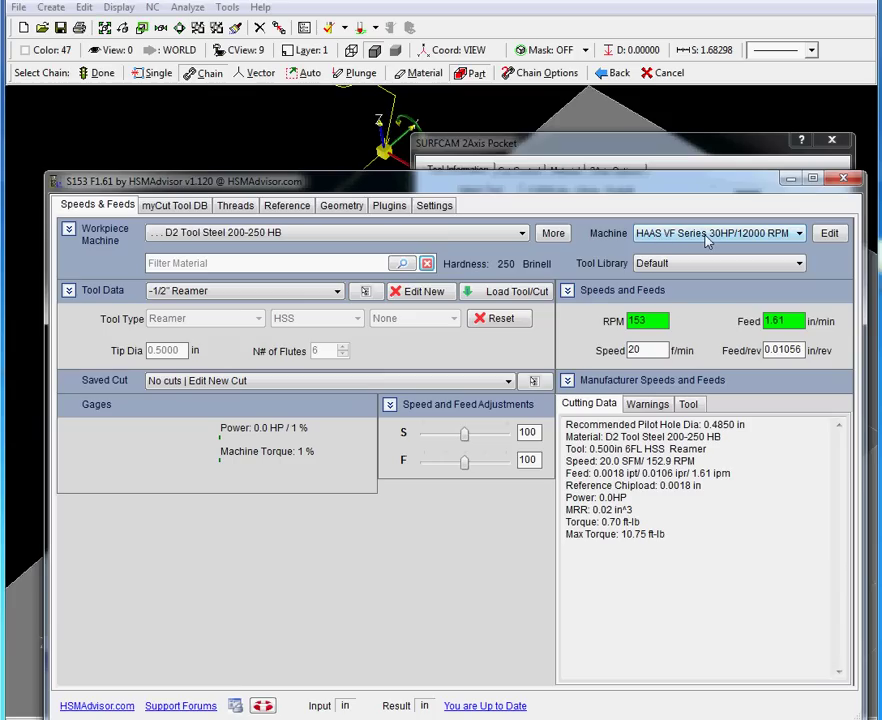
- Choose the HAAS VF Series 30HP/12000 RPM Direct Drive machine and reset the reamer tool data
left_click(706, 236)
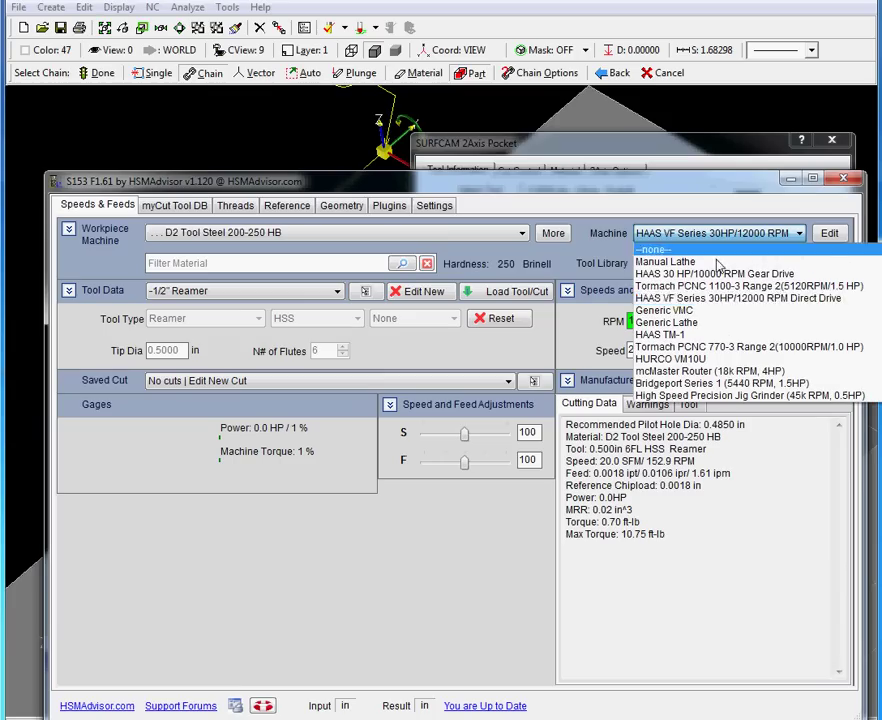
left_click(692, 306)
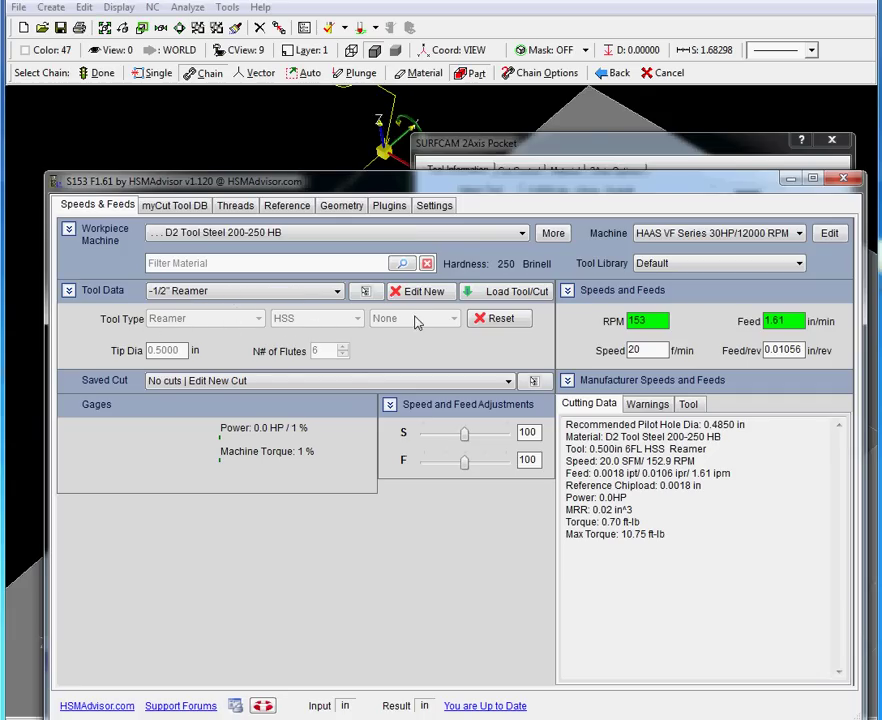
left_click(502, 320)
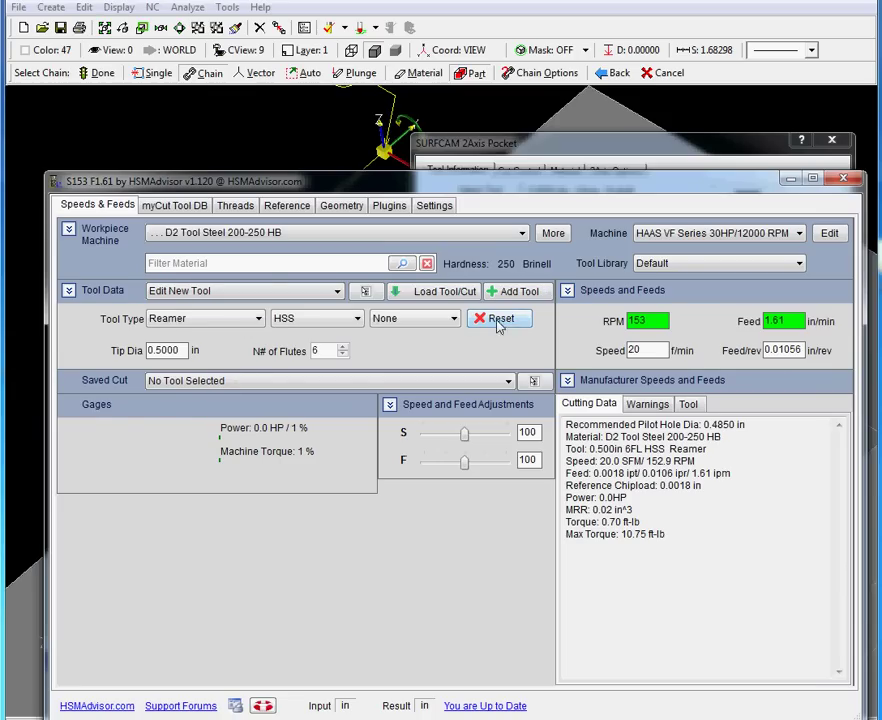
left_click(240, 320)
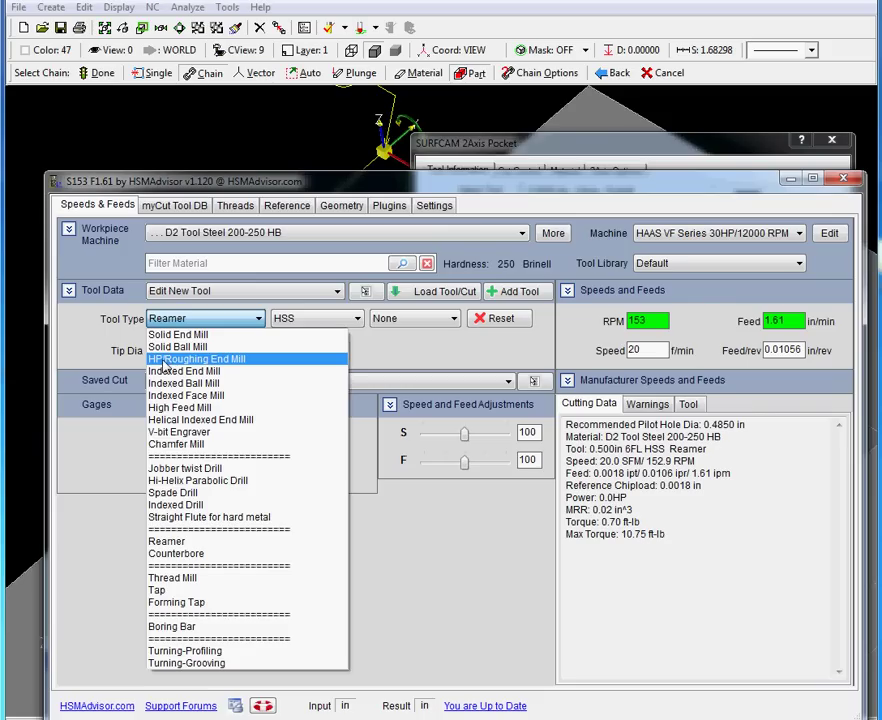
- Make the tool a carbide HP/Roughing End Mill with TiAlN coating
left_click(210, 359)
left_click(331, 325)
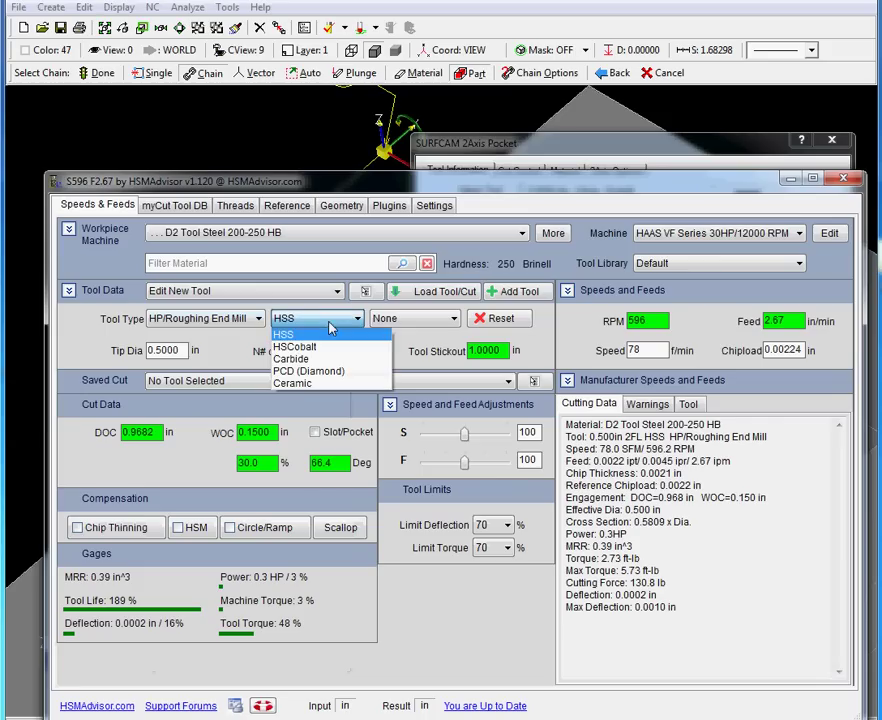
left_click(303, 367)
left_click(415, 320)
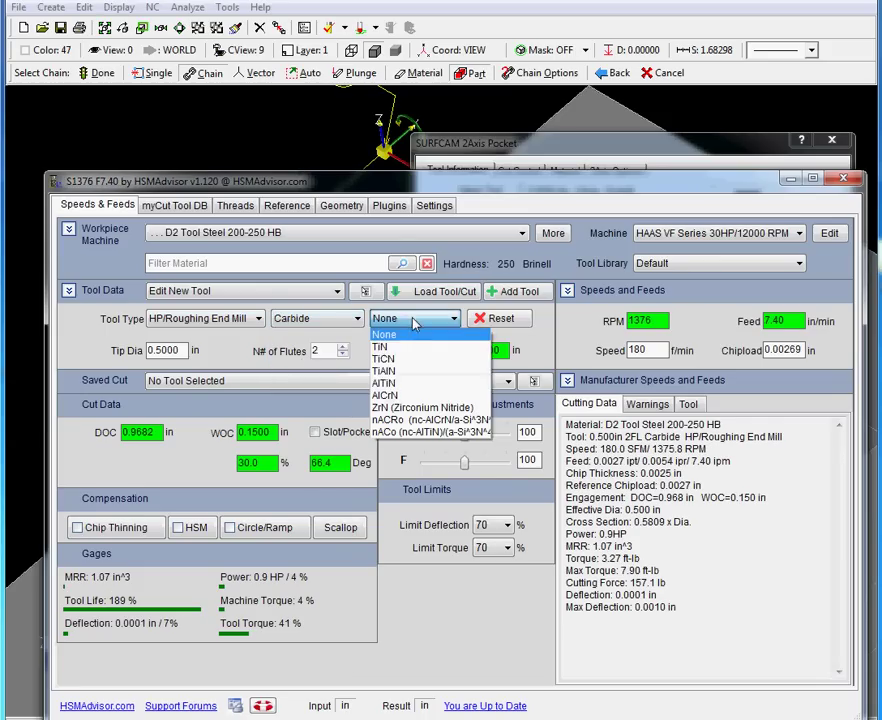
left_click(404, 370)
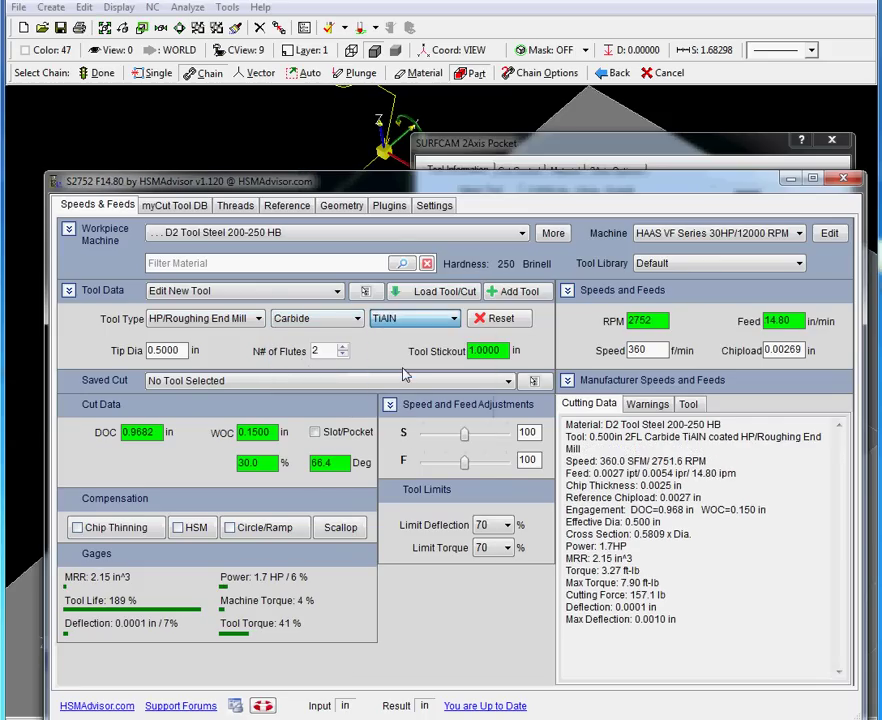
- Show the full tool geometry and set the stickout to 1.25 in
left_click(116, 293)
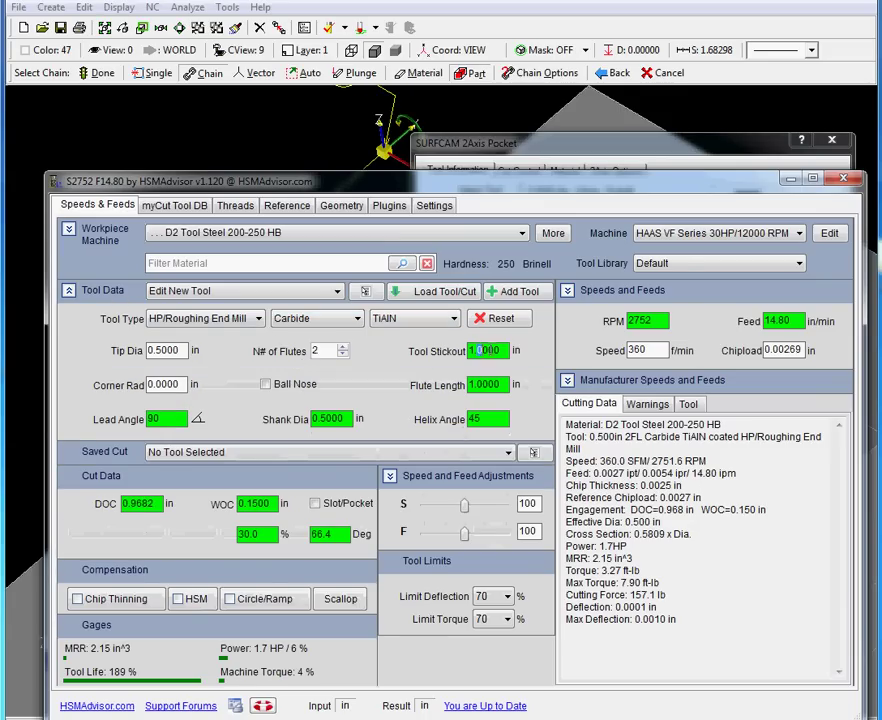
left_click_drag(478, 350, 513, 353)
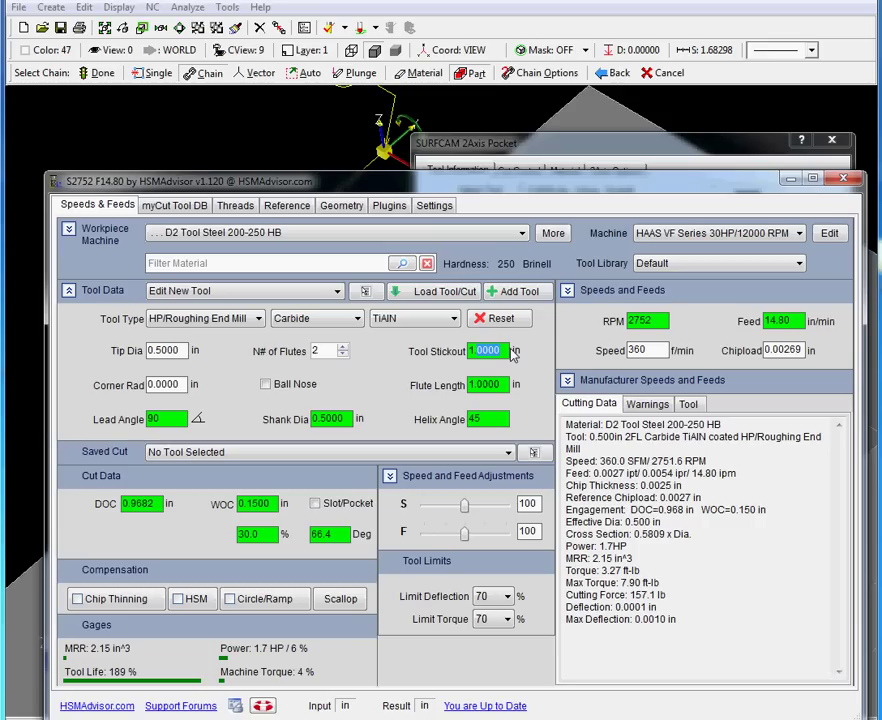
type("1.25")
left_click(790, 178)
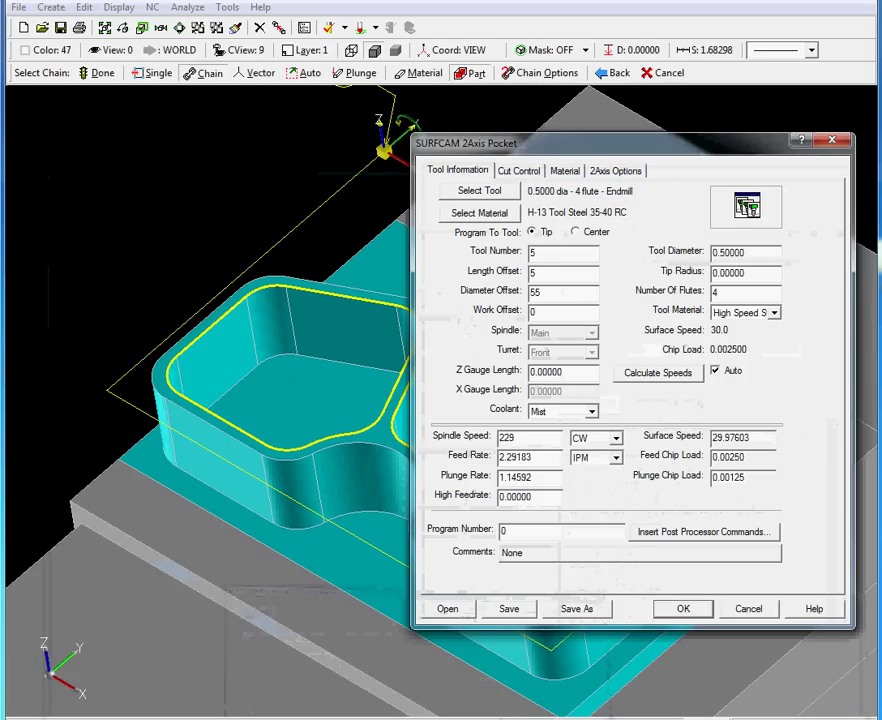
key("alt+Tab")
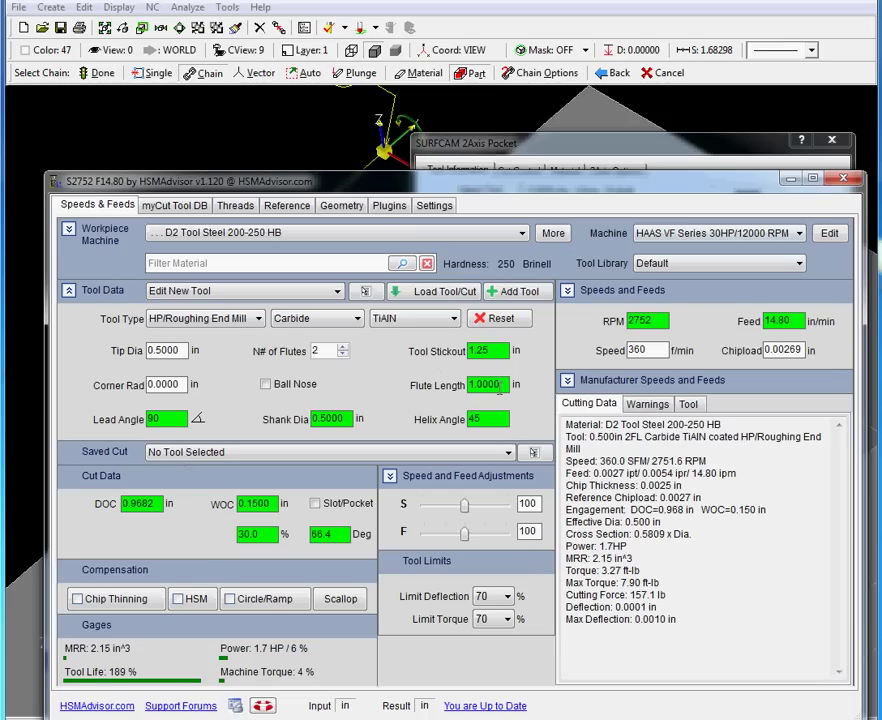
key("Tab")
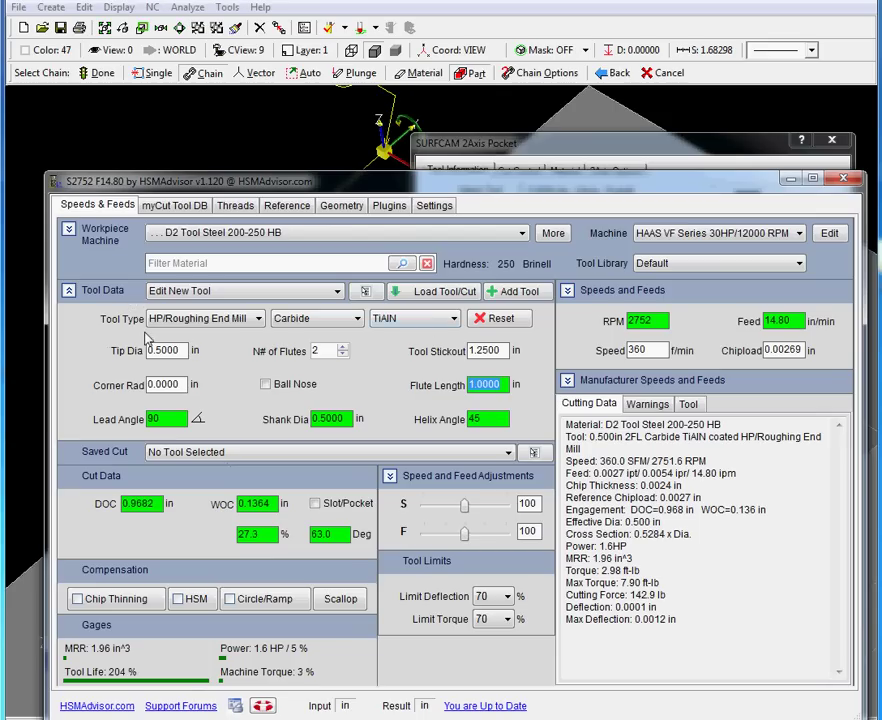
- Set the tool to 4 flutes and mark the cut as a full-width slot
left_click(342, 347)
left_click(342, 347)
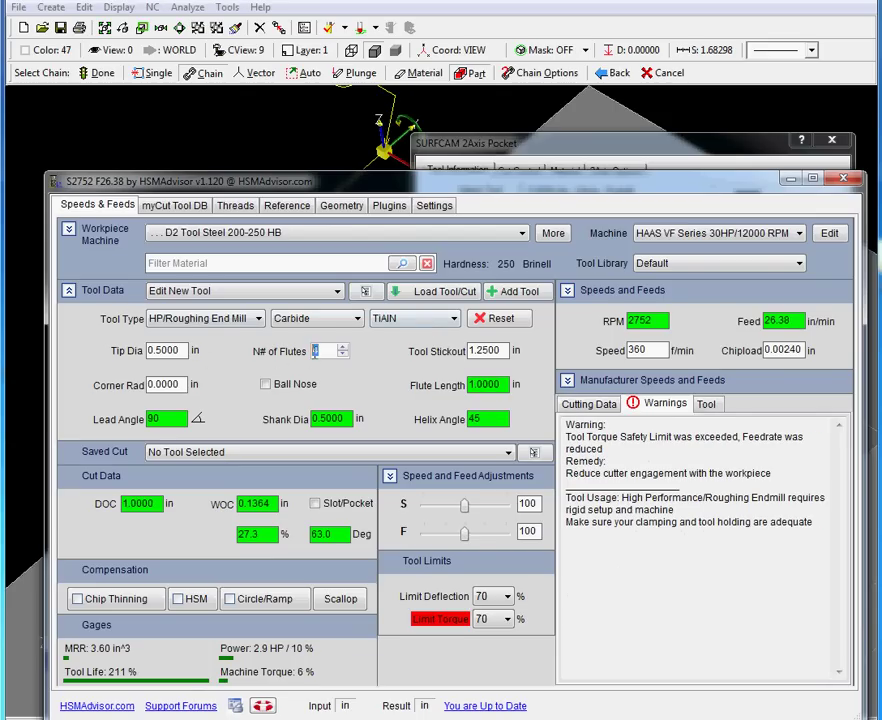
left_click(112, 292)
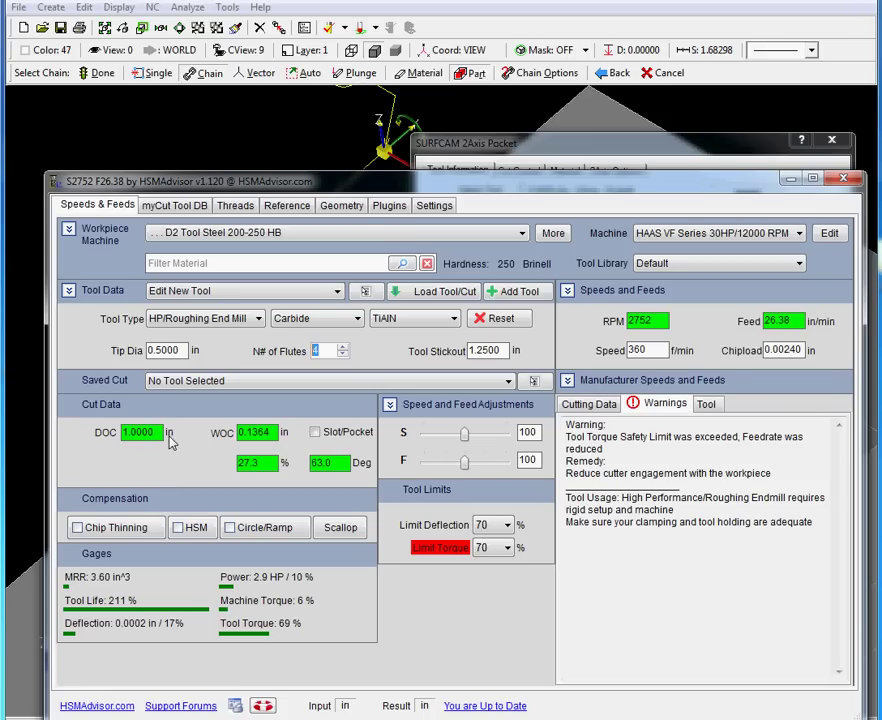
left_click(315, 433)
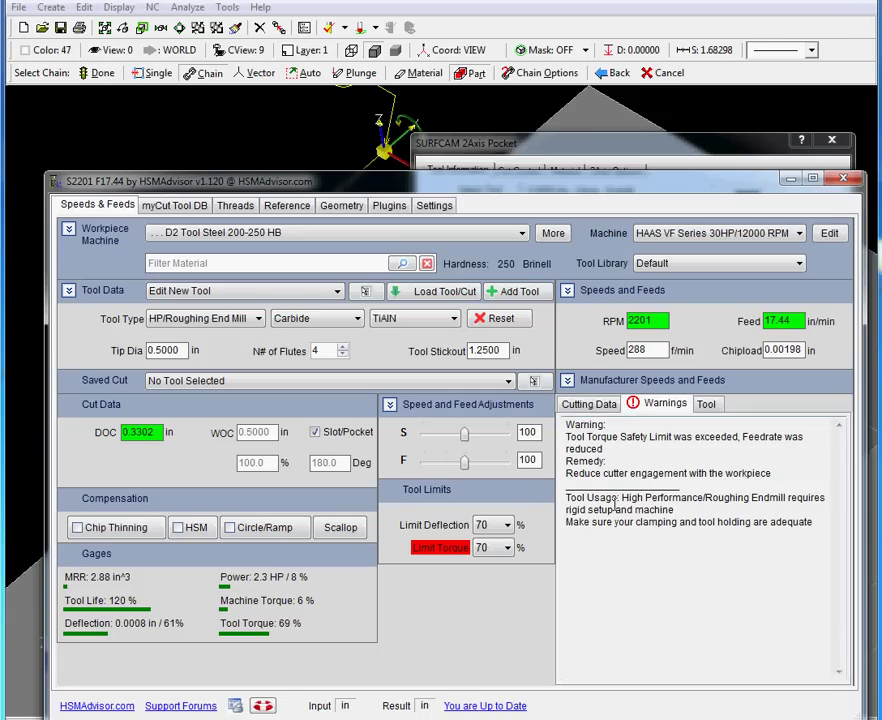
- Try 0.2 in depth of cut, revert to calculated, and set the DOC/feed adjustment to x0.75
left_click_drag(126, 432, 195, 428)
type("0.2")
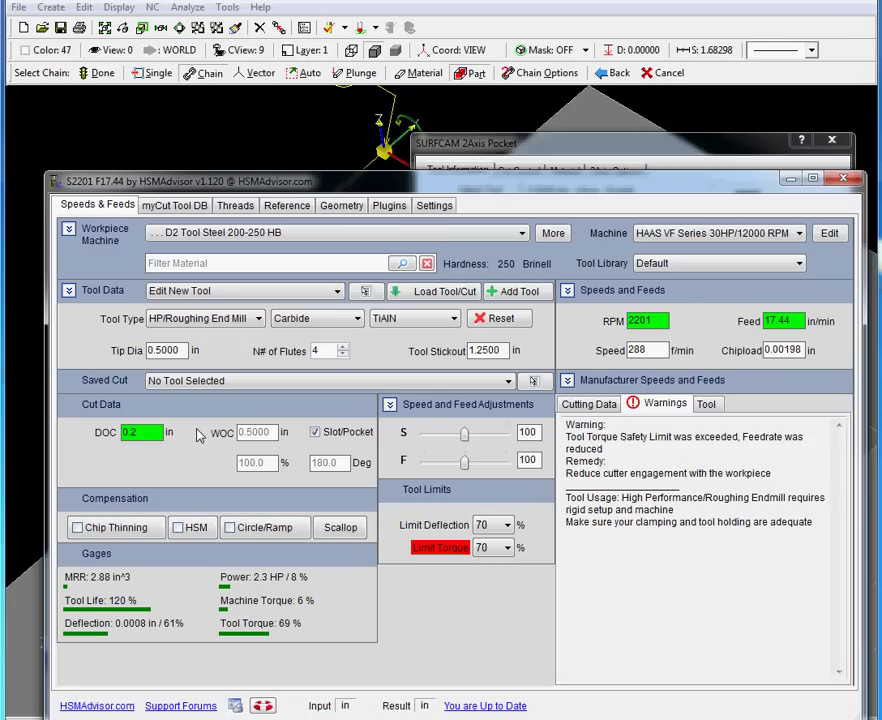
key("Return")
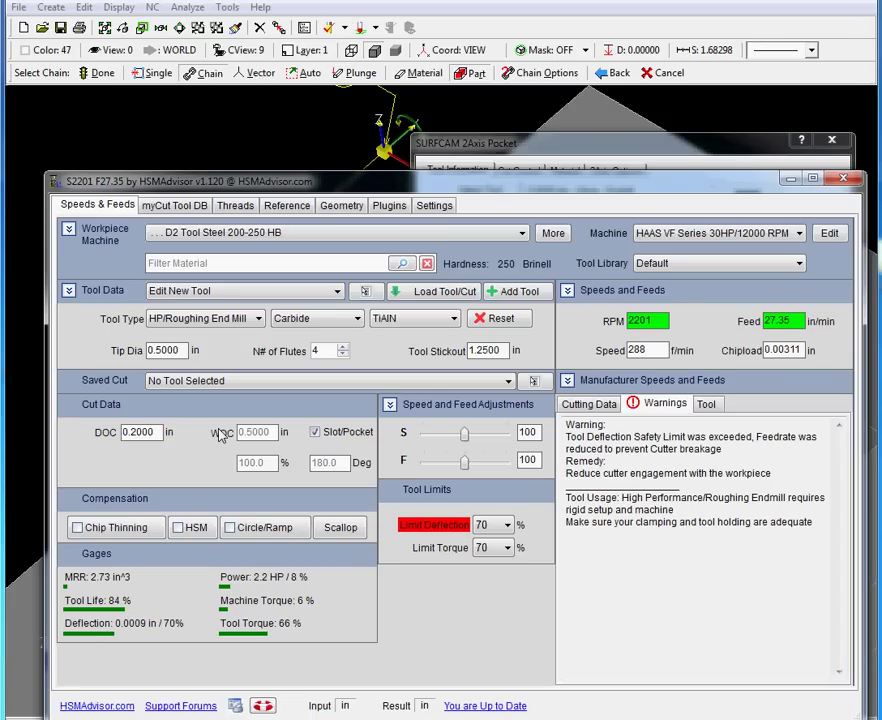
left_click(106, 435)
left_click(389, 405)
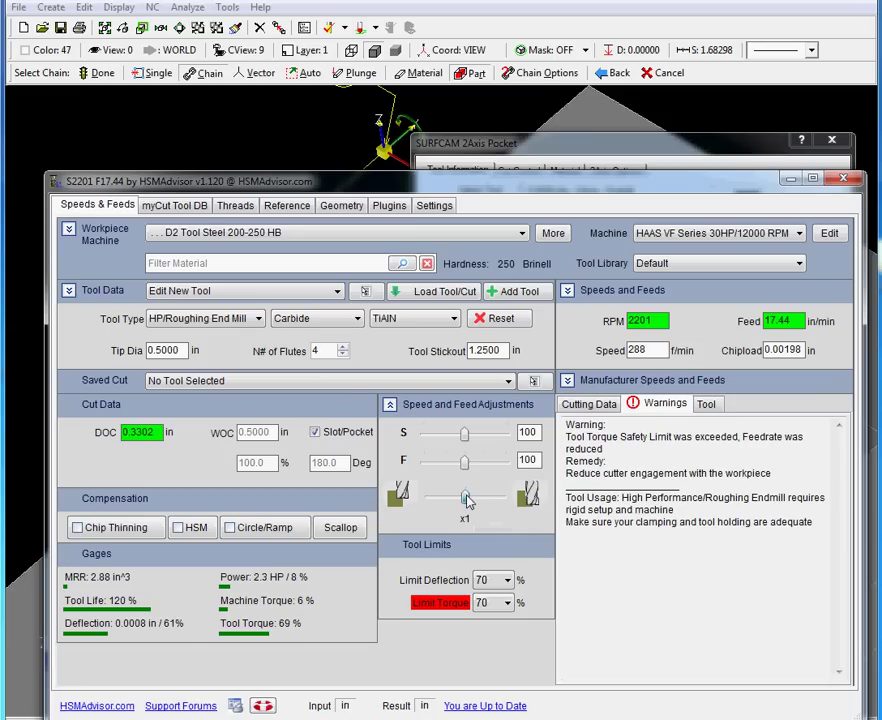
left_click_drag(464, 497, 448, 501)
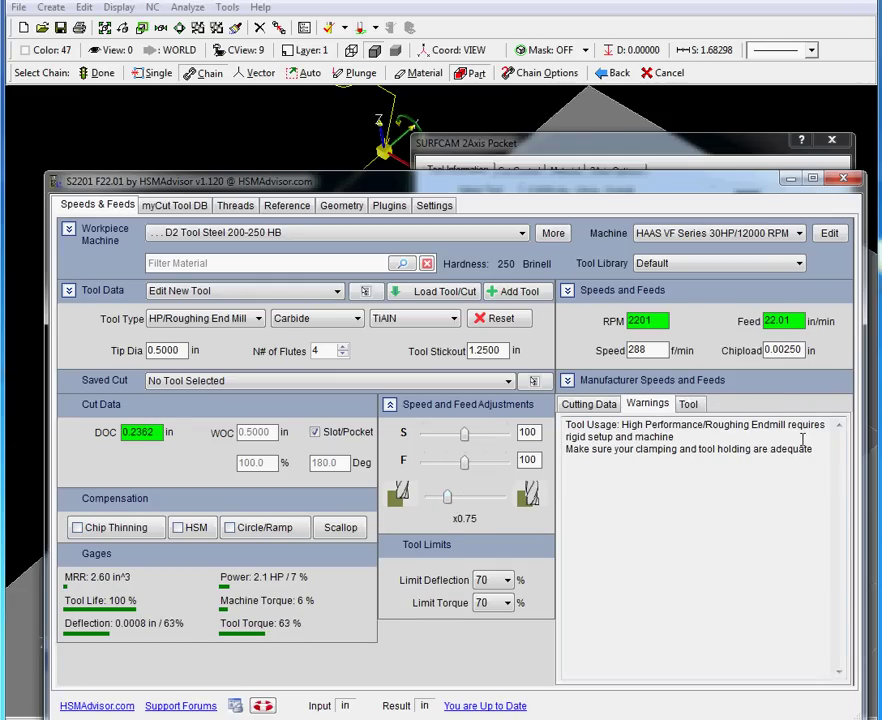
left_click_drag(129, 432, 142, 432)
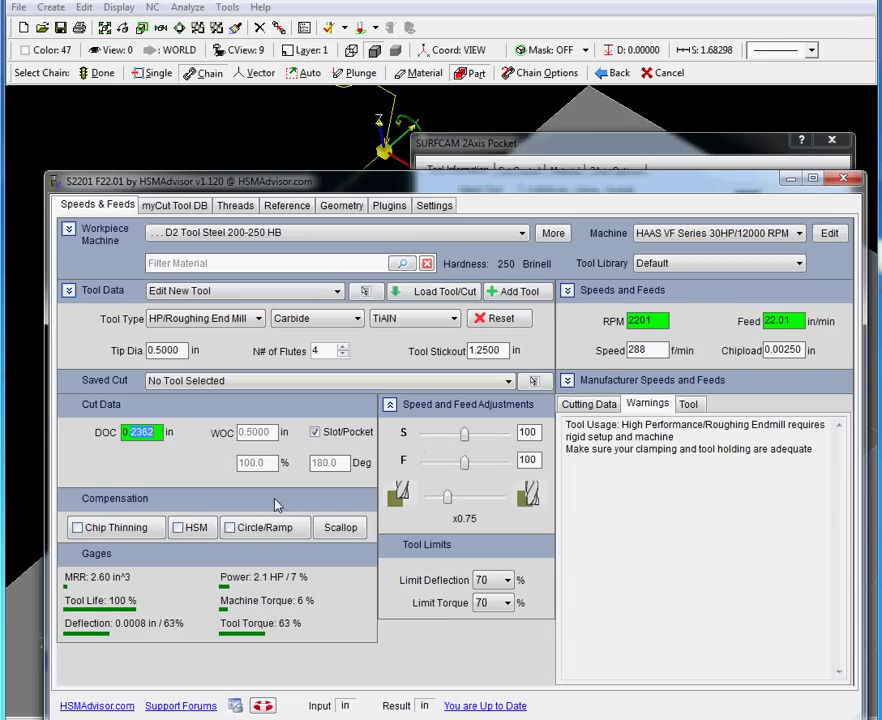
- Reveal plunge rates of 2201 RPM and 5.50 in/min and display the tool-in-cut drawing
left_click(790, 179)
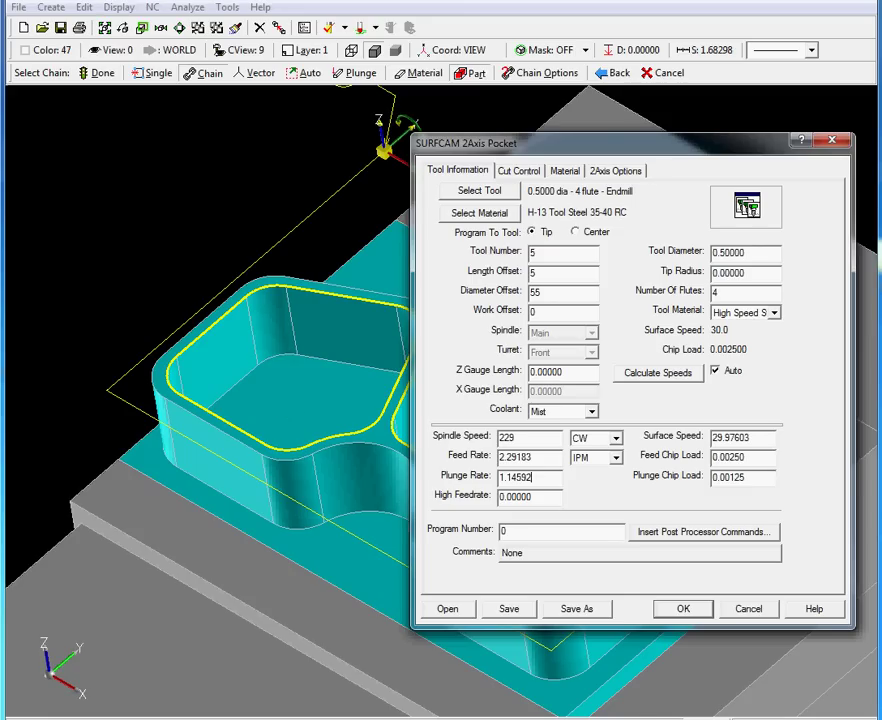
key("alt+Tab")
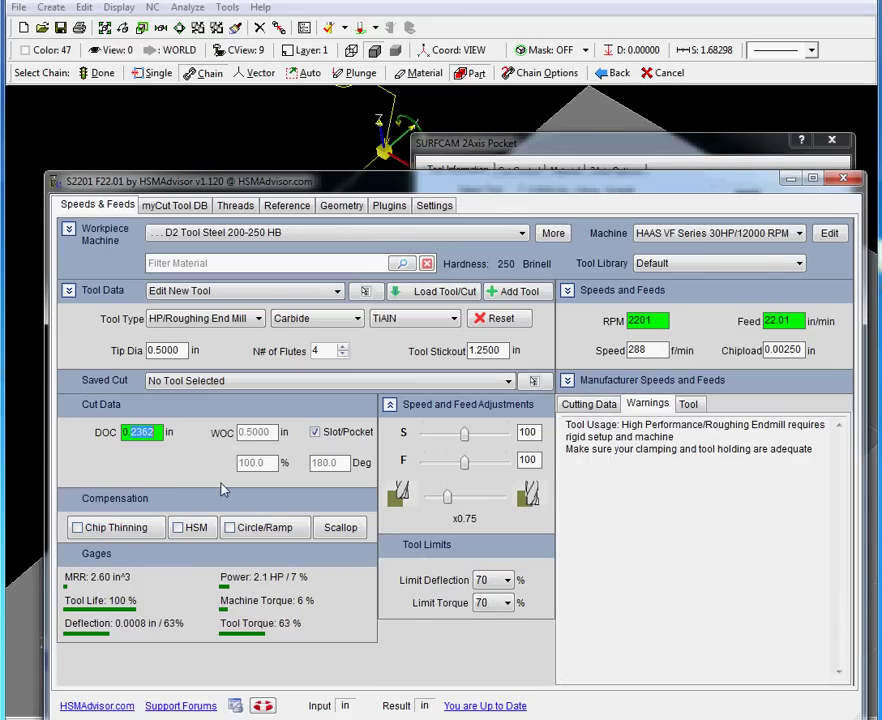
left_click(625, 295)
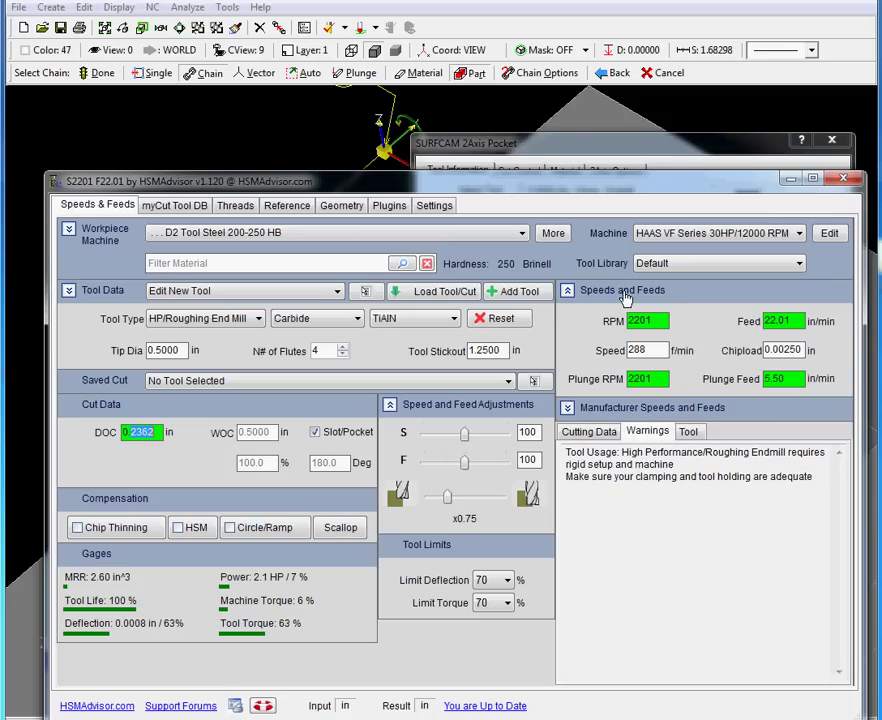
left_click(790, 378)
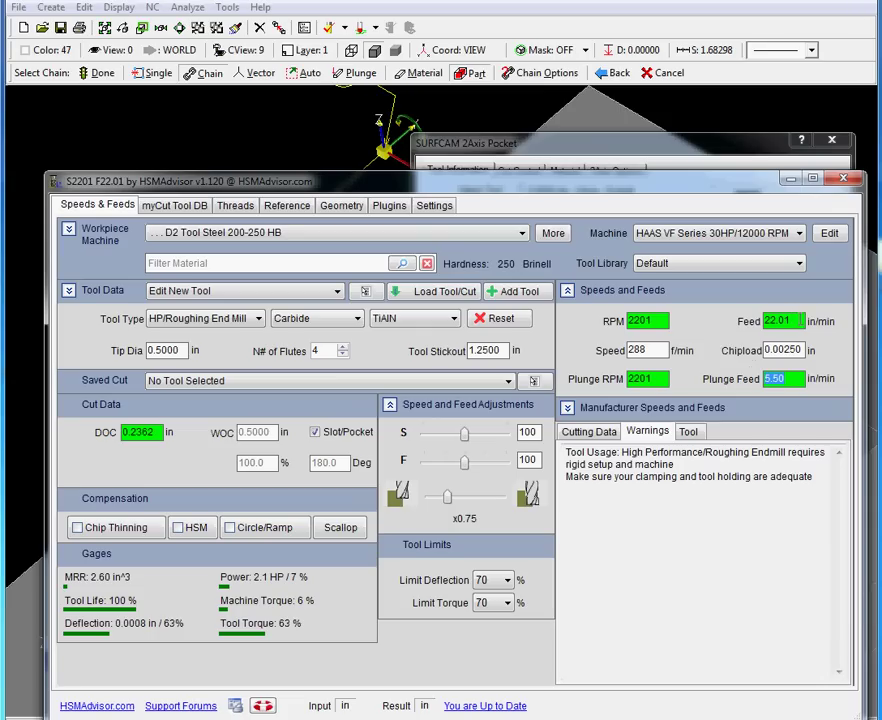
left_click(798, 320)
left_click(766, 379)
left_click(688, 431)
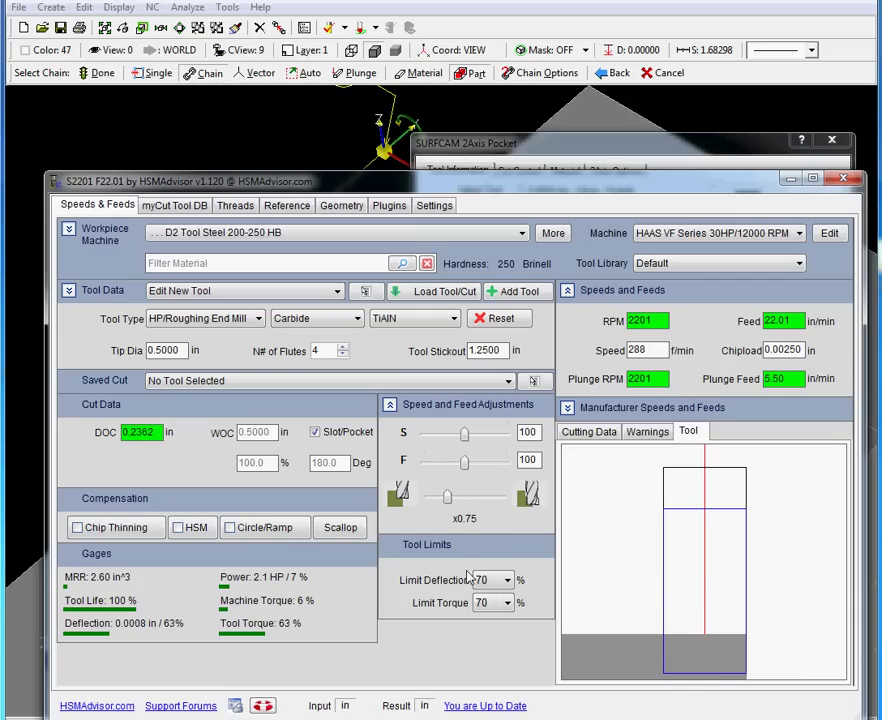
- Apply circular ramping for a 1 in finished hole at a 3° ramp angle, raising plunge feed to 20.62
left_click(250, 537)
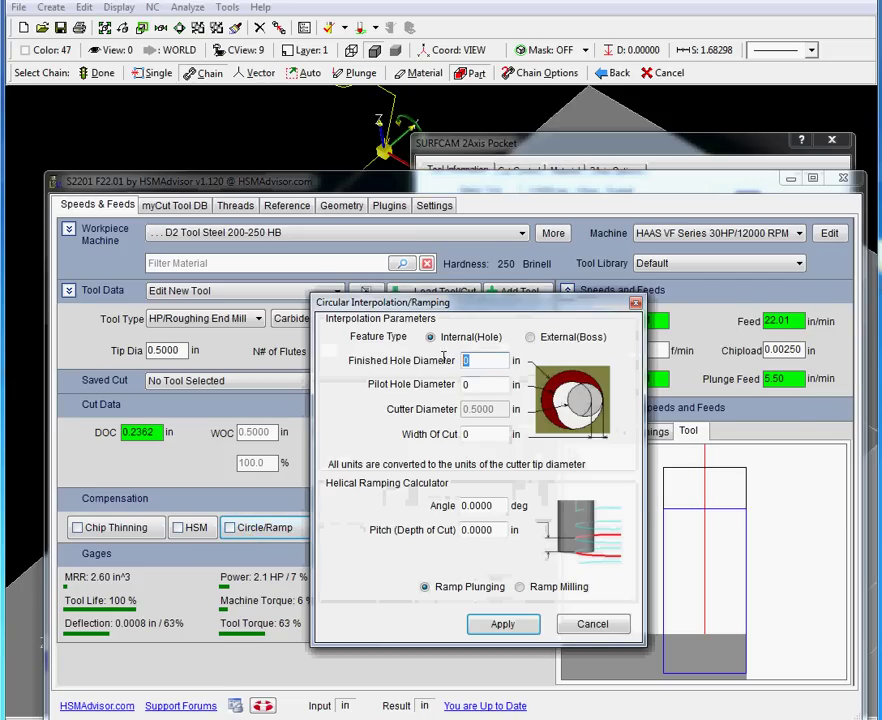
double_click(468, 360)
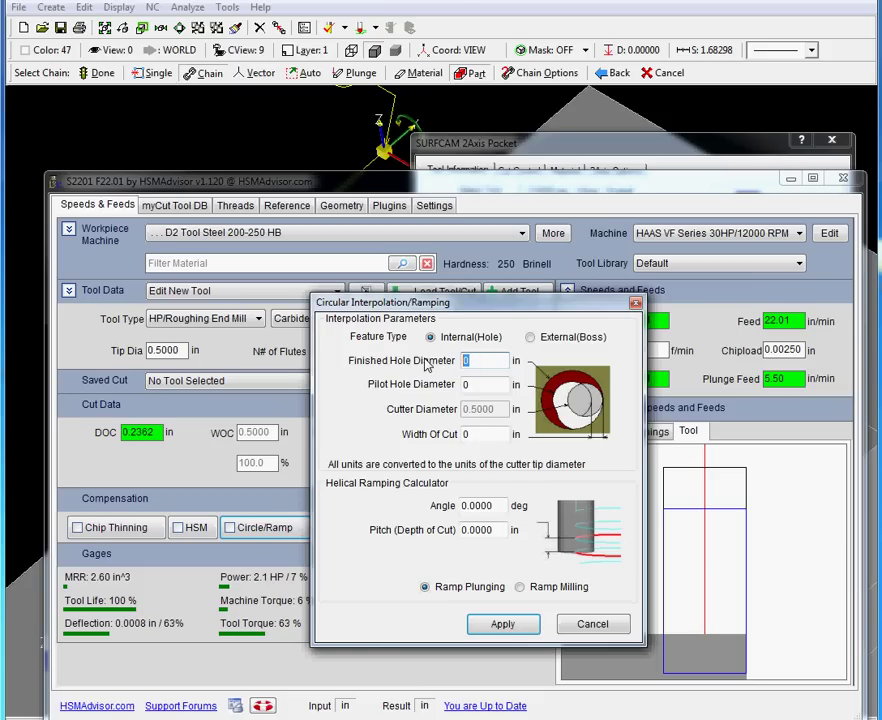
type("1")
left_click(482, 386)
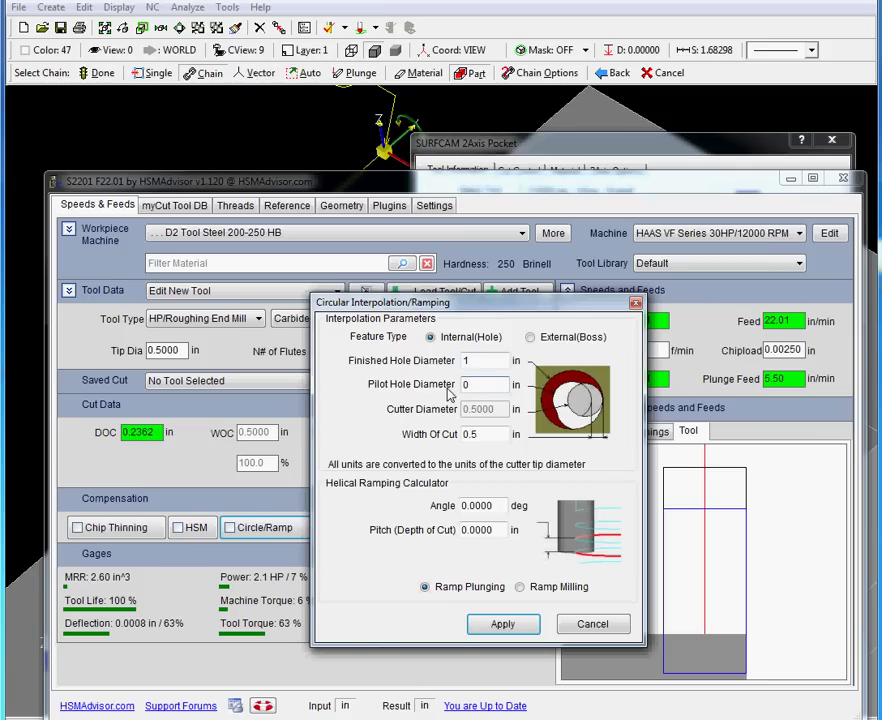
left_click(498, 507)
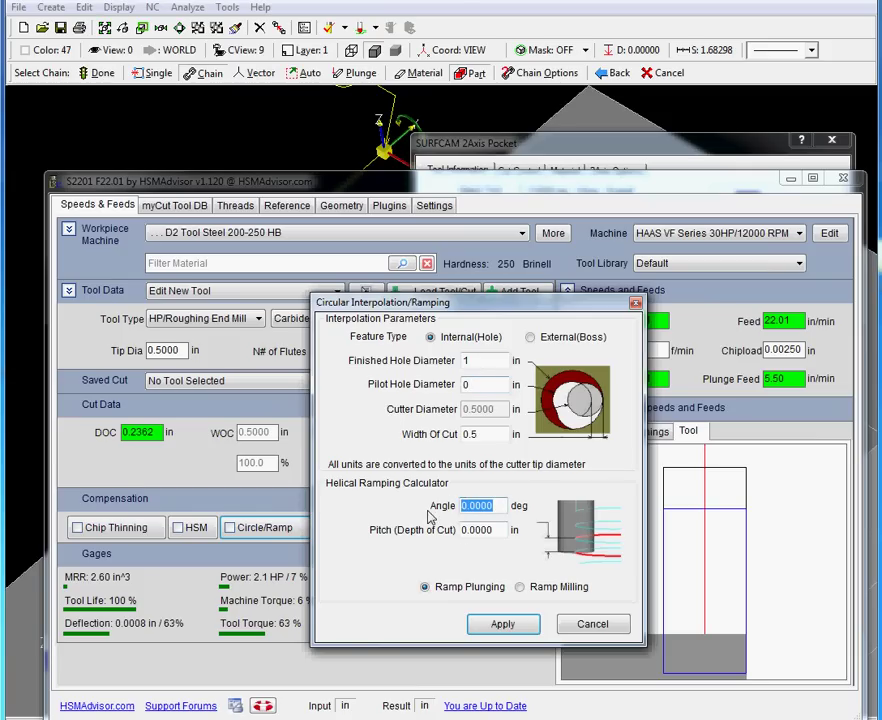
type("3")
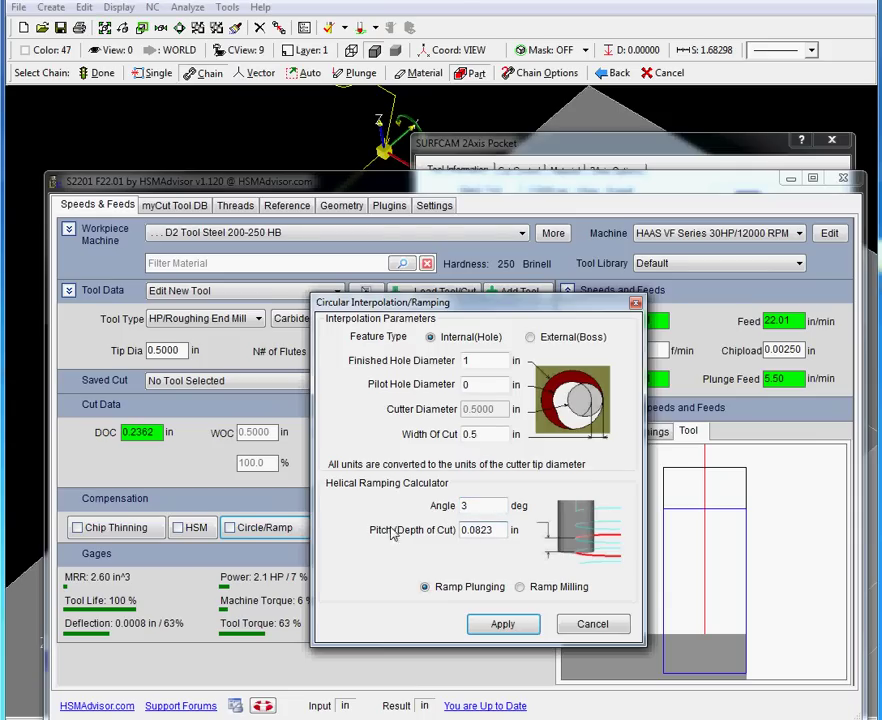
double_click(482, 530)
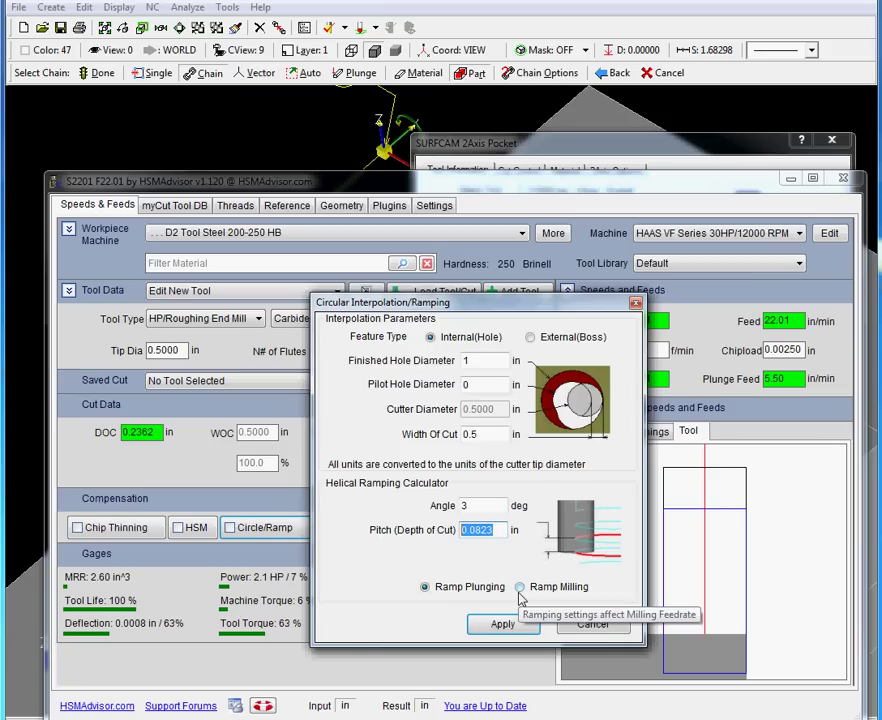
left_click(518, 627)
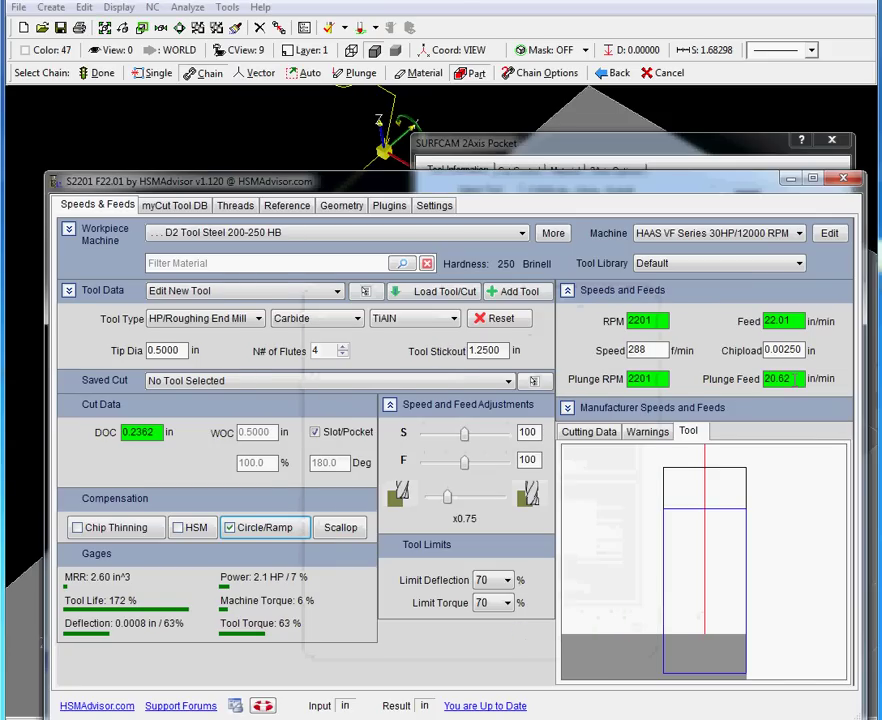
left_click(783, 378)
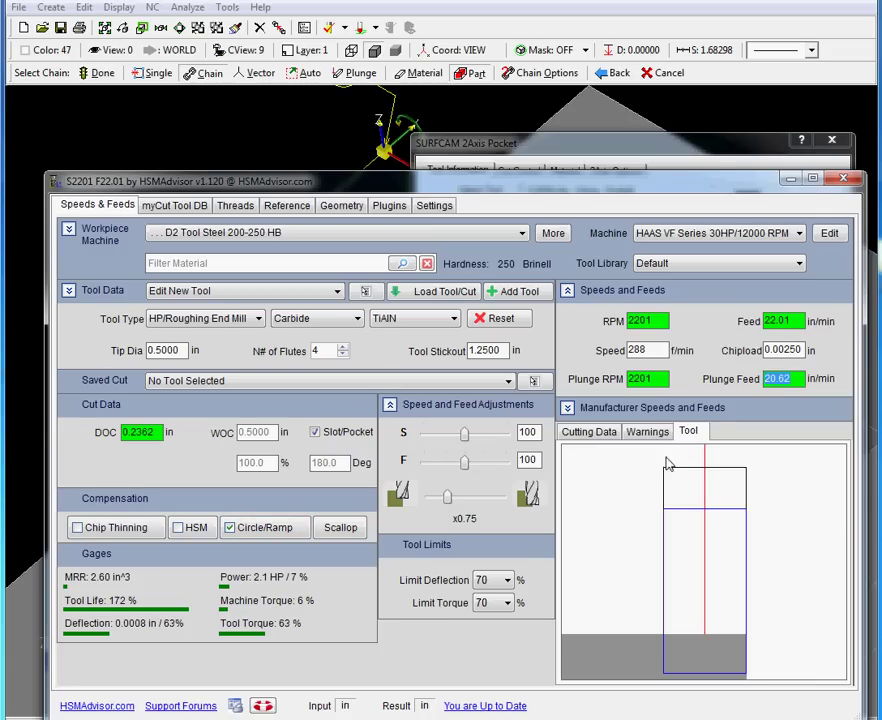
left_click(265, 527)
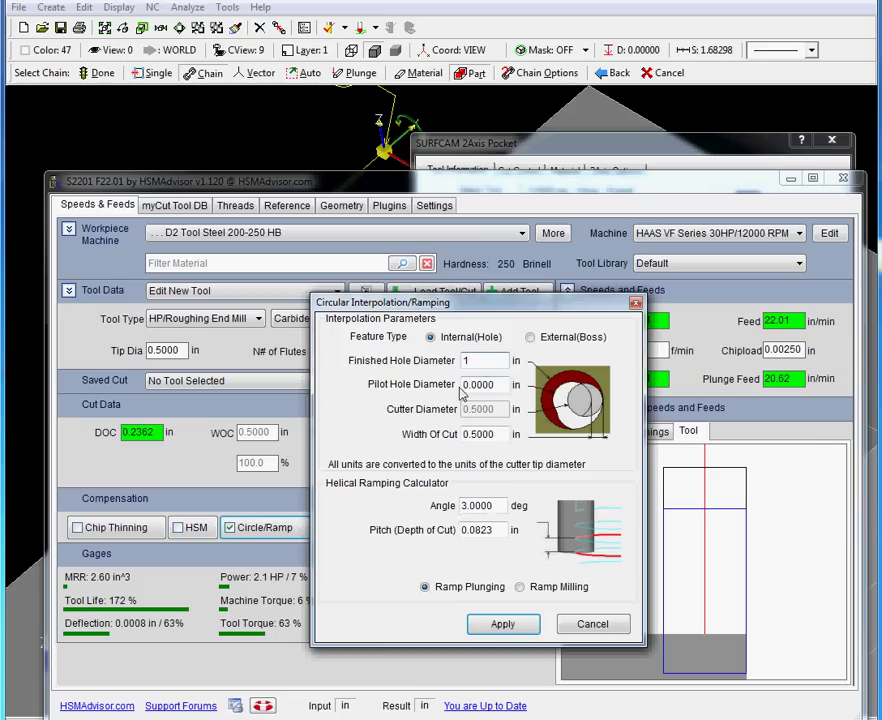
- Apply the ramping adjustment and review the calculated RPM, feed and plunge feed values
left_click(503, 625)
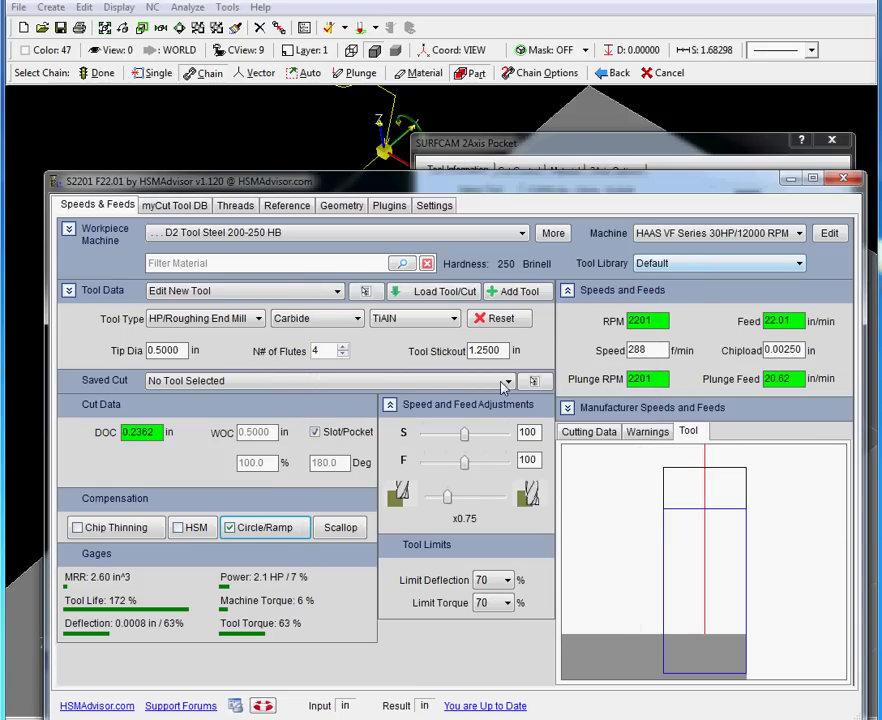
left_click_drag(662, 320, 633, 320)
key("Tab")
left_click_drag(800, 378, 765, 378)
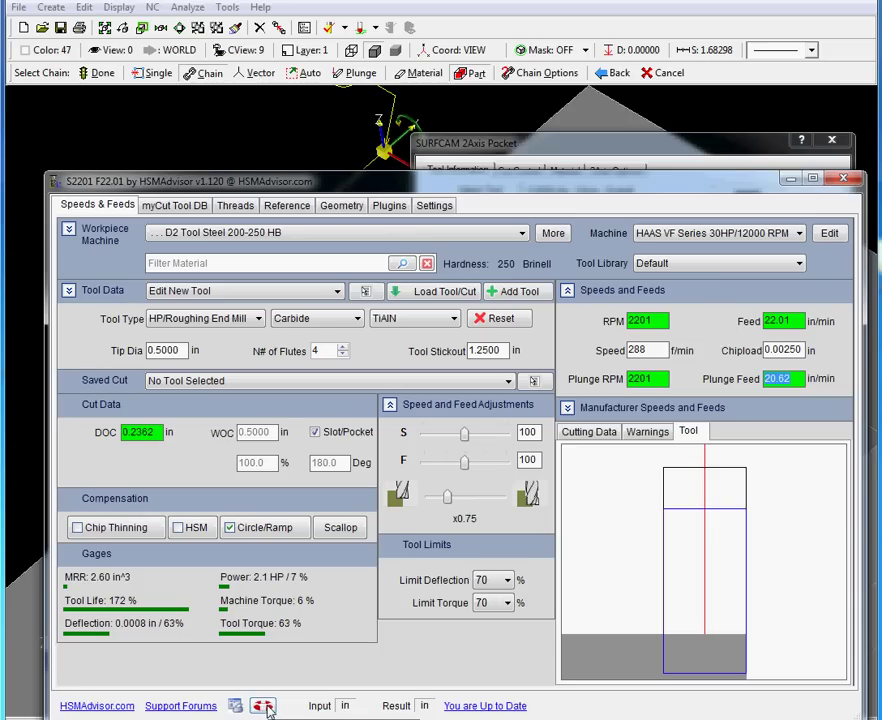
- Open the compact cutting-data summary and move it to the top-left corner
left_click(266, 707)
left_click_drag(474, 520, 209, 117)
left_click(219, 158)
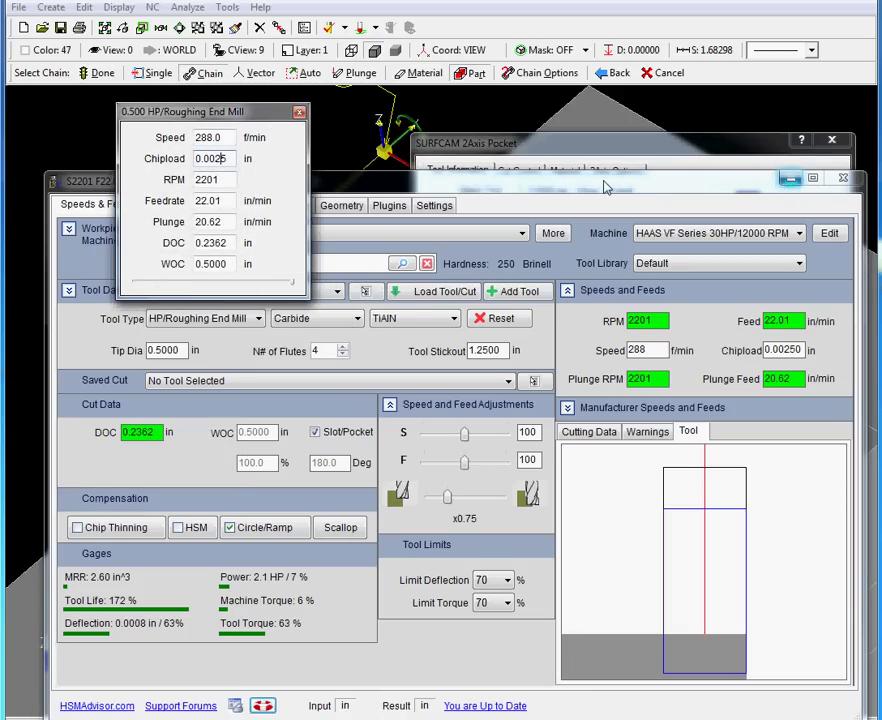
- Enter 2201 rpm spindle speed, 22 feed and 20.6 plunge rate in the pocket tool information
left_click(793, 184)
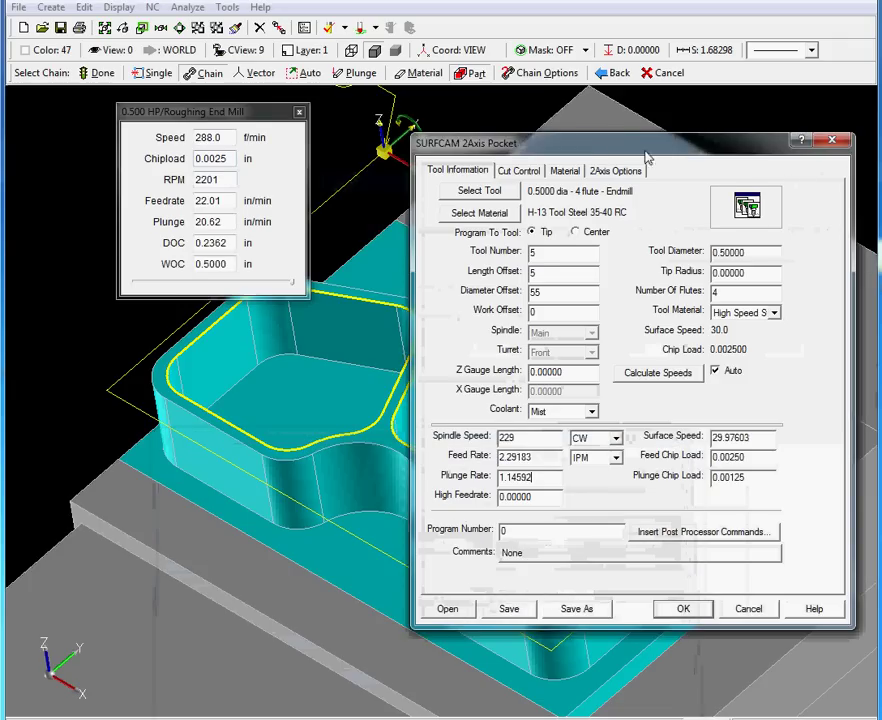
left_click_drag(600, 148, 528, 128)
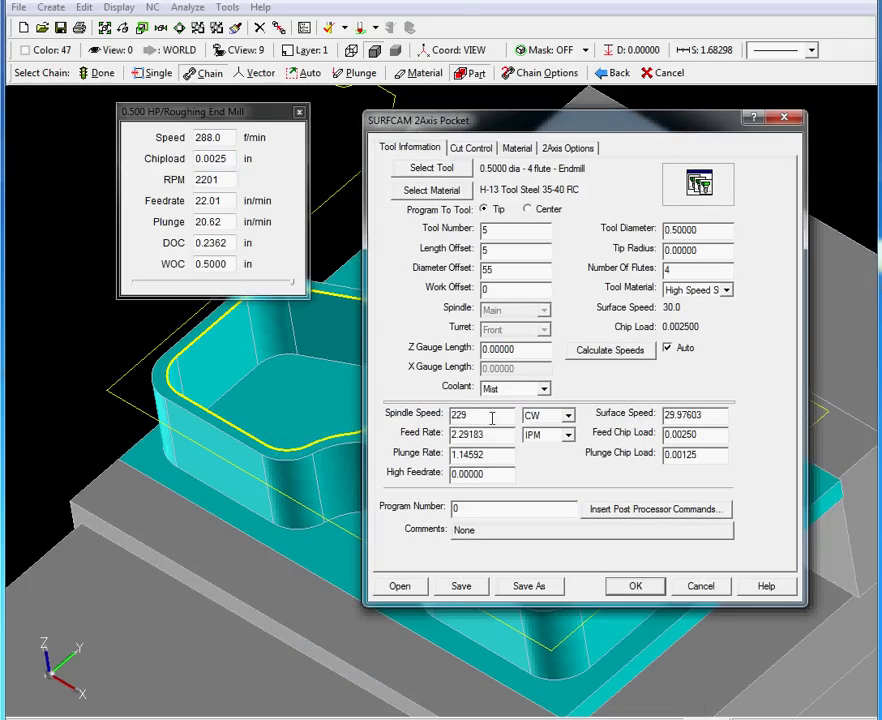
double_click(458, 414)
type("2201")
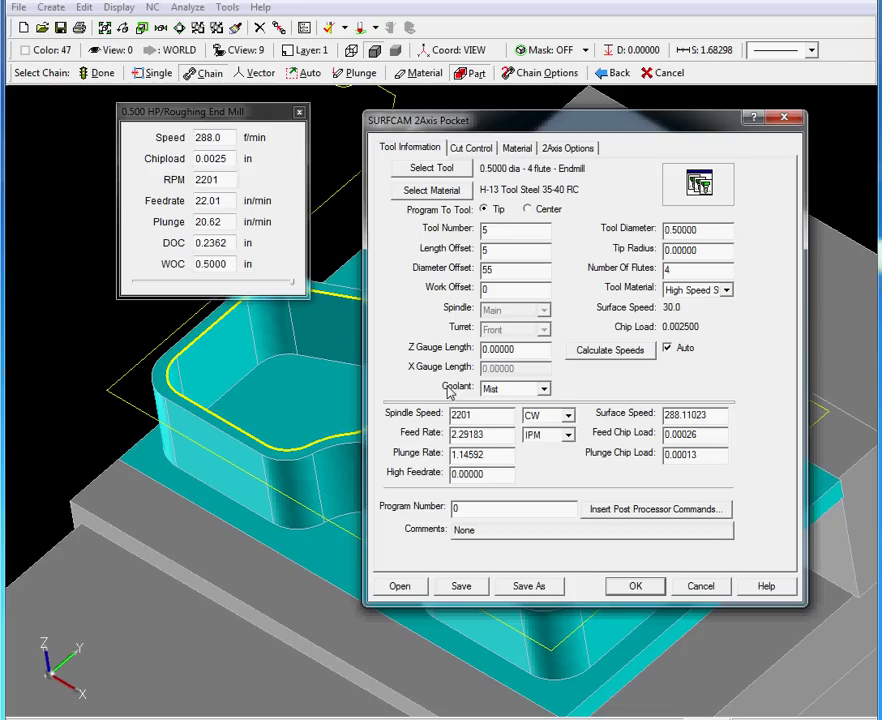
left_click_drag(502, 436, 378, 436)
type("22")
left_click_drag(510, 455, 392, 458)
type("20")
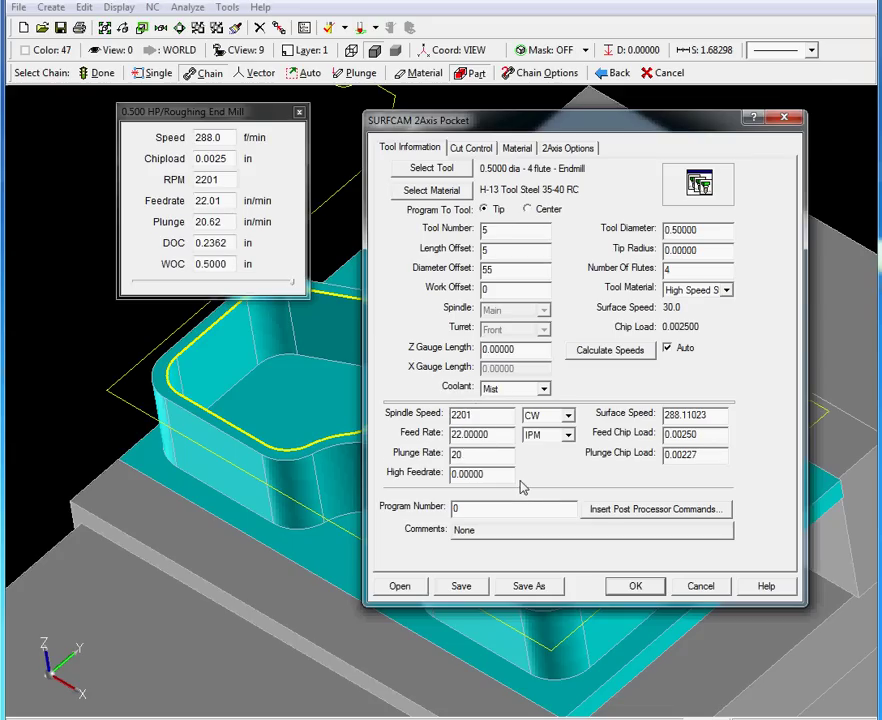
type(".6")
key("Tab")
- On Cut Control, set Z depth 1.0, rough spacing 0.236, stock 0.005 and no finish passes
left_click(471, 149)
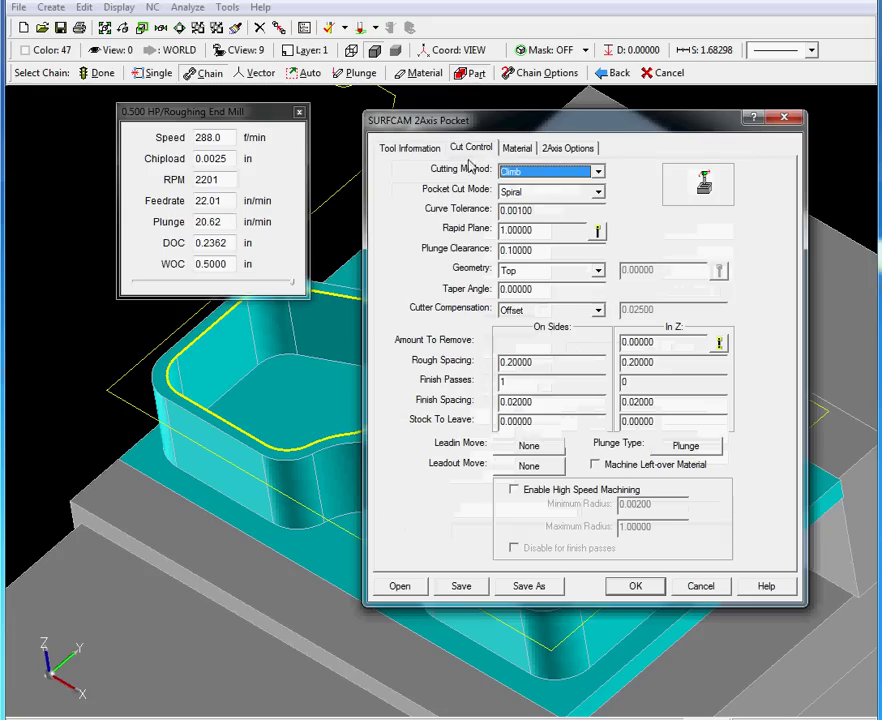
double_click(672, 343)
type("1")
key("Tab")
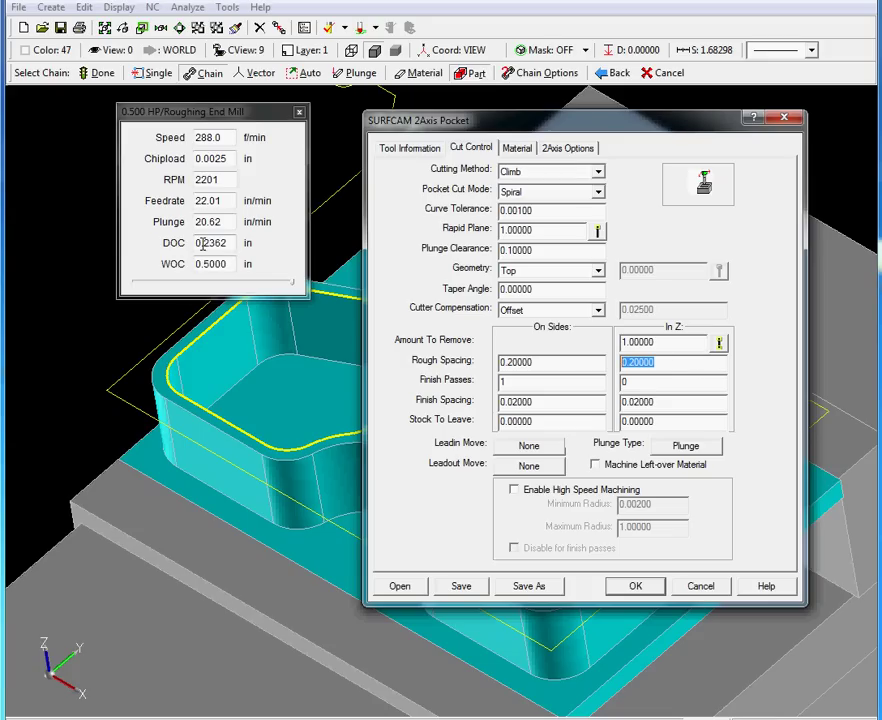
left_click_drag(202, 243, 222, 243)
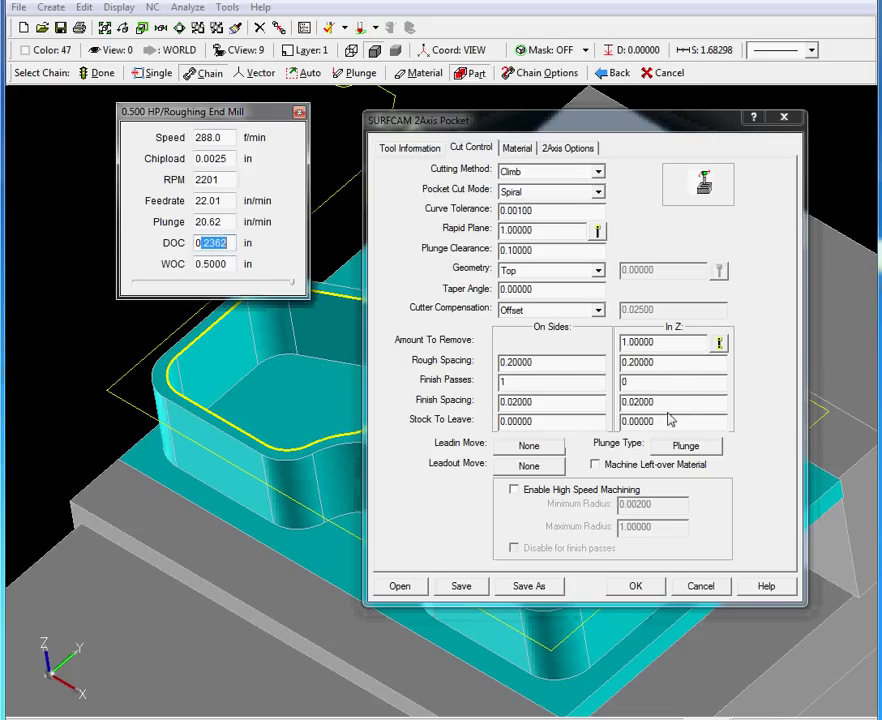
left_click(673, 361)
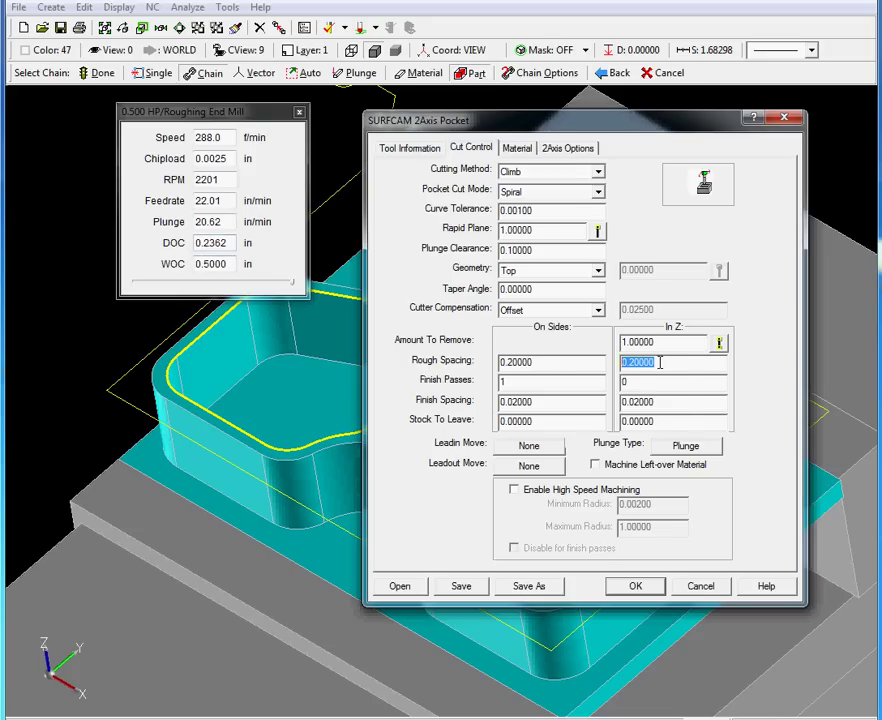
type(".2")
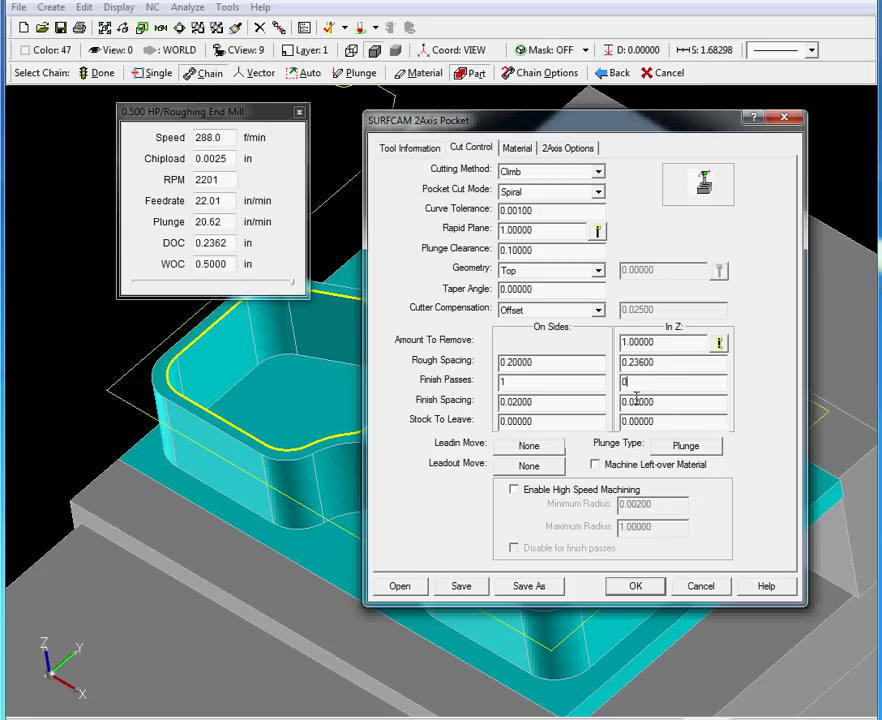
left_click(510, 421)
type(".0")
key("Tab")
type(".005")
left_click(535, 386)
- Set a helical plunge with constant pitch 0.082, initially entering a constant radius of 1
left_click(680, 447)
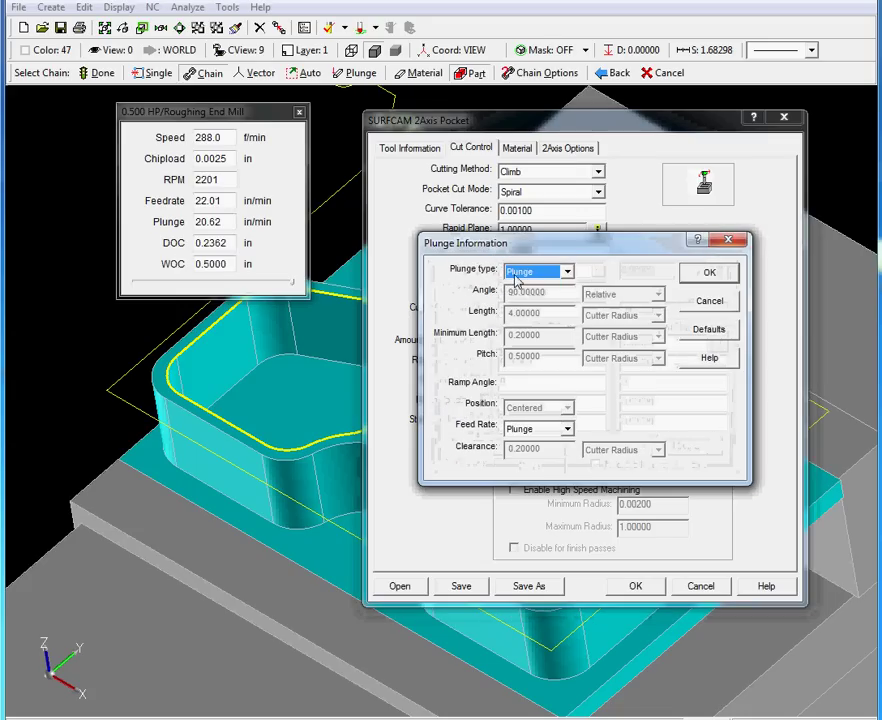
left_click(520, 272)
left_click(522, 311)
left_click(625, 315)
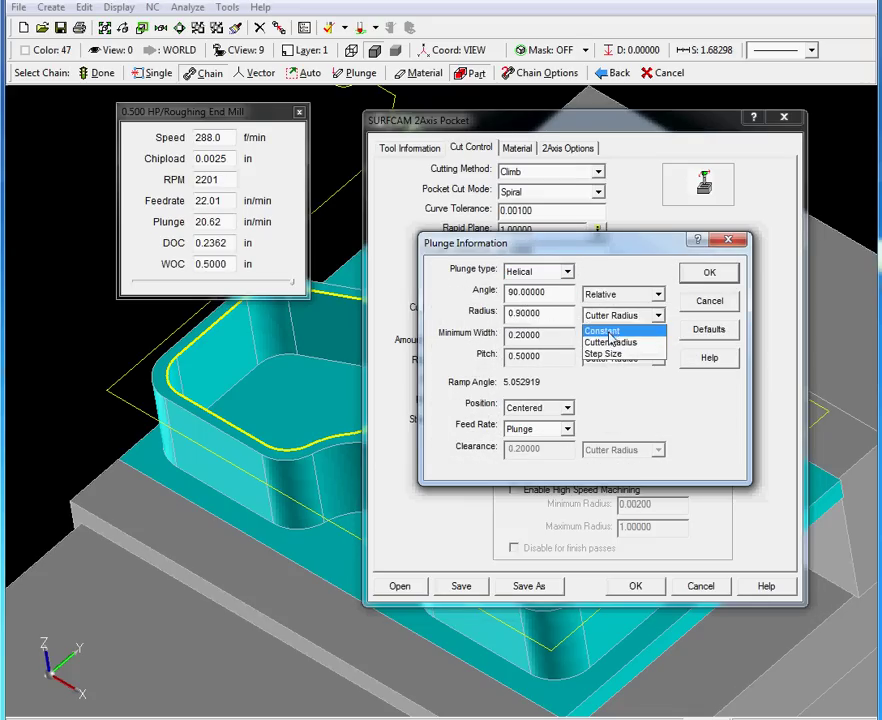
left_click(611, 339)
left_click_drag(561, 313, 477, 316)
type("1")
key("Tab")
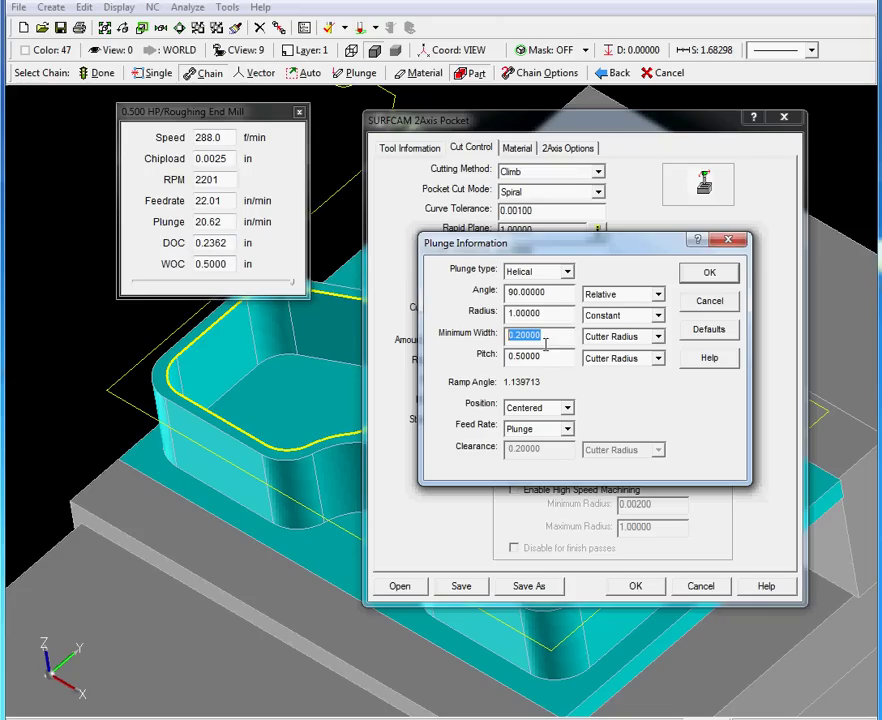
left_click(621, 359)
left_click(612, 375)
left_click(555, 358)
type(".082")
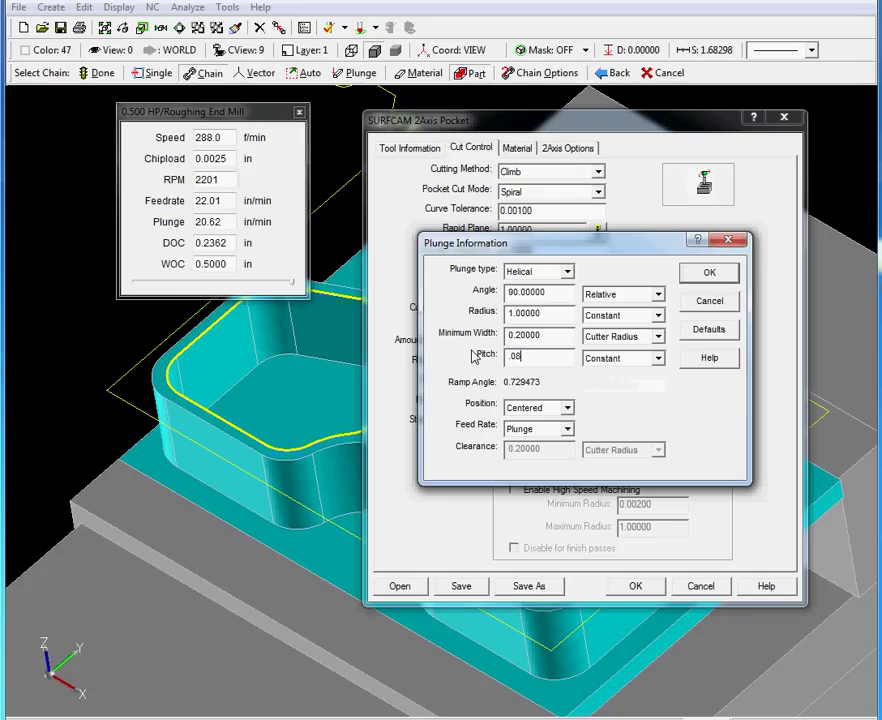
left_click(555, 337)
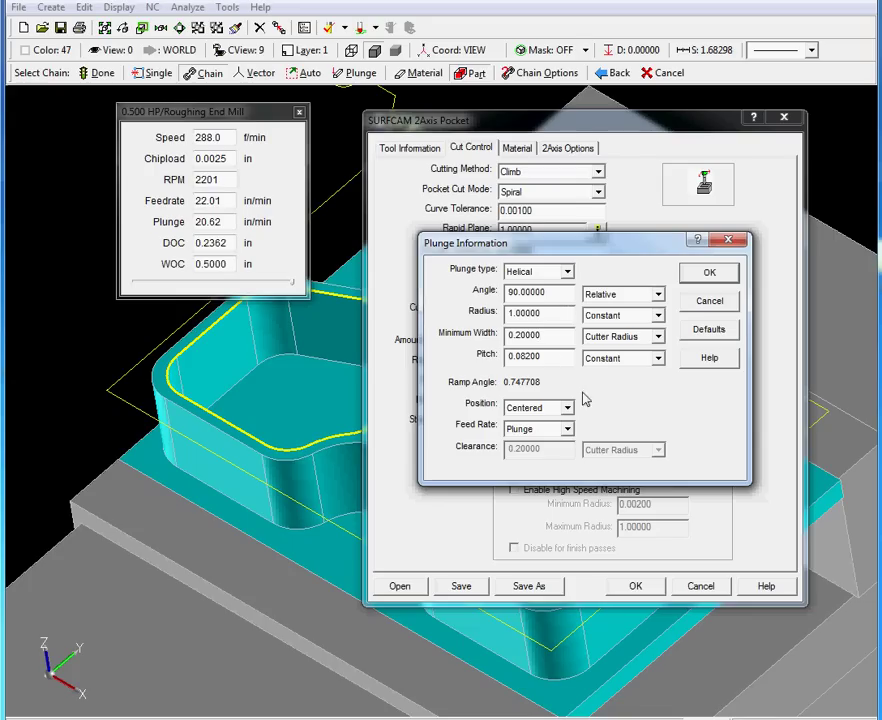
- Keep the angle Relative, change the helix radius to 0.9 cutter radius, and accept the plunge settings
left_click(612, 360)
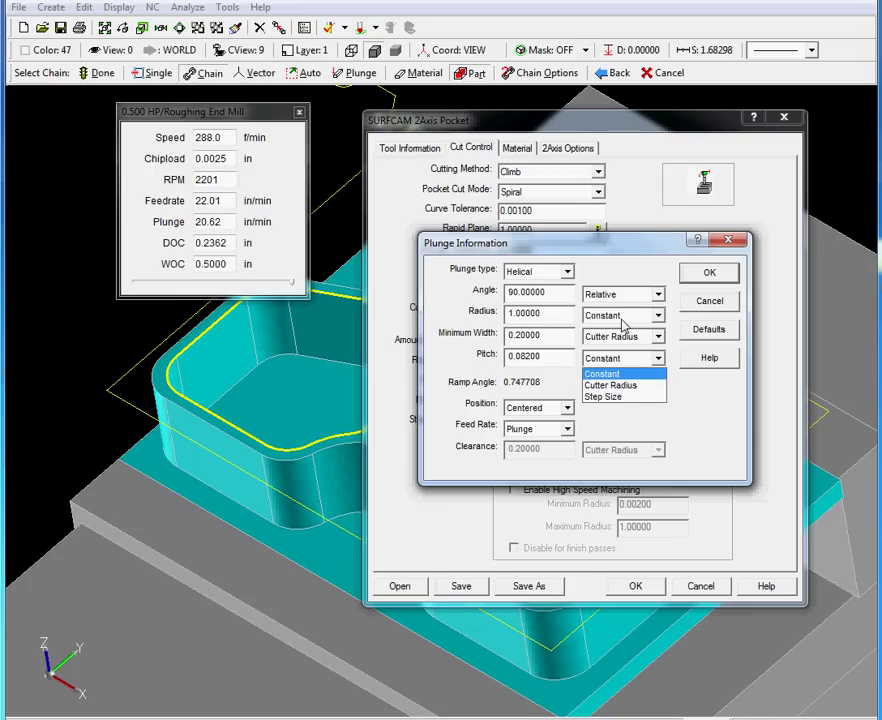
left_click(603, 373)
left_click(622, 294)
left_click(603, 317)
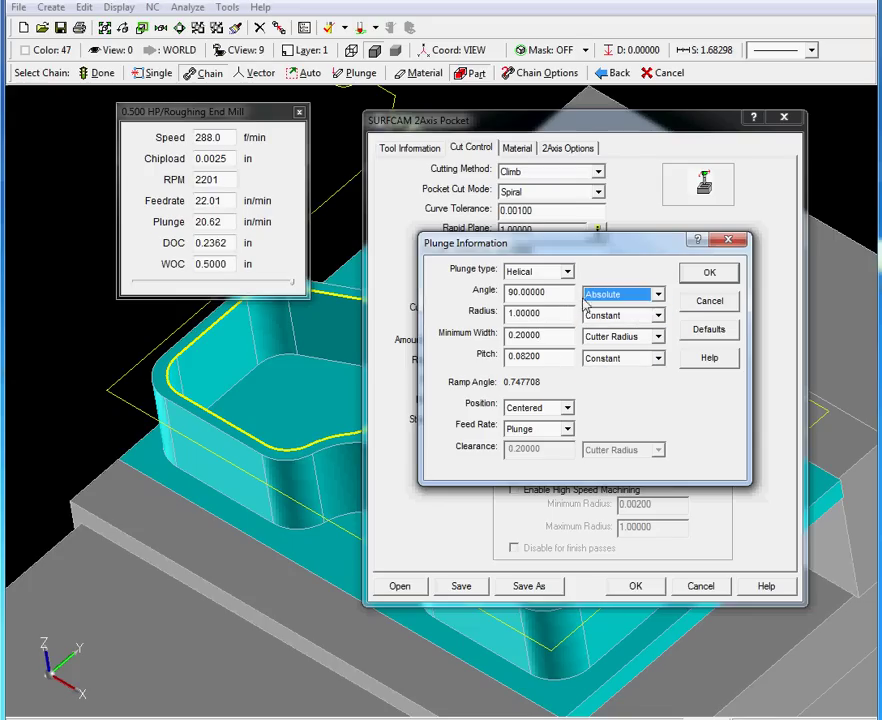
left_click(622, 294)
left_click(603, 306)
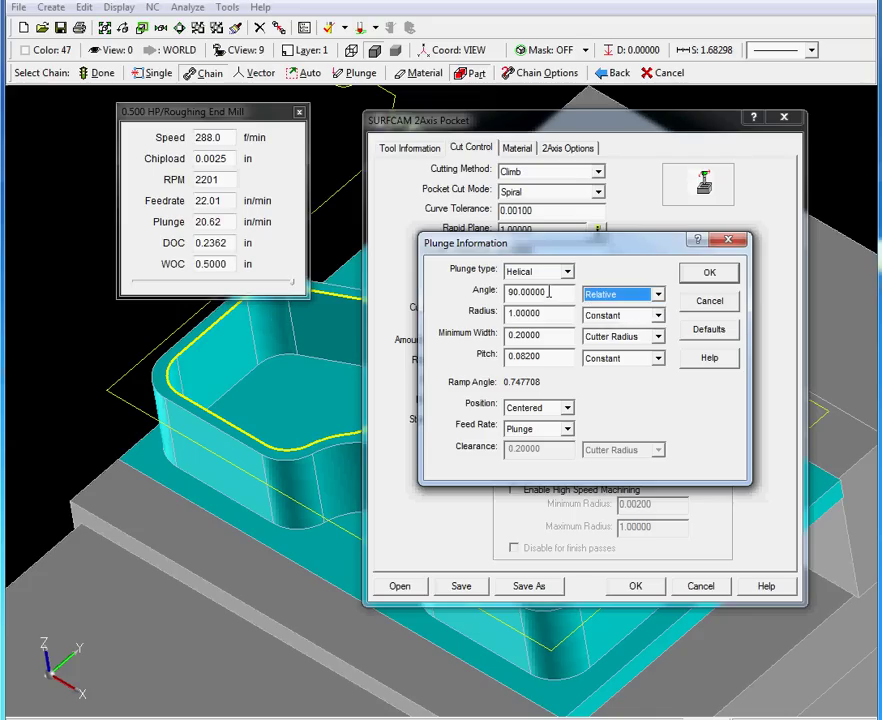
left_click(613, 318)
left_click(612, 339)
left_click_drag(548, 313, 447, 312)
type(".9")
left_click(561, 360)
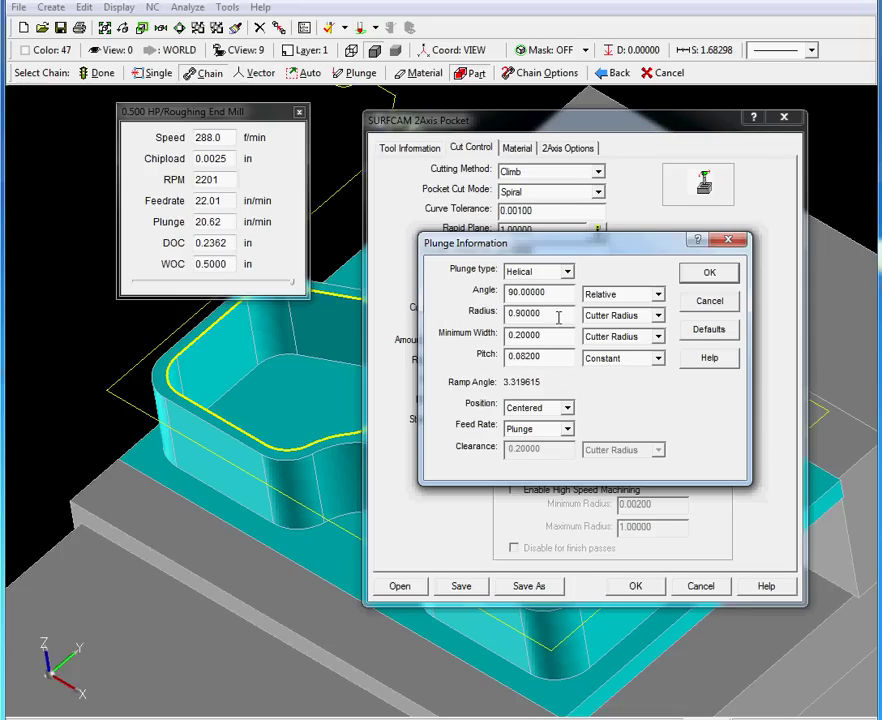
left_click(714, 275)
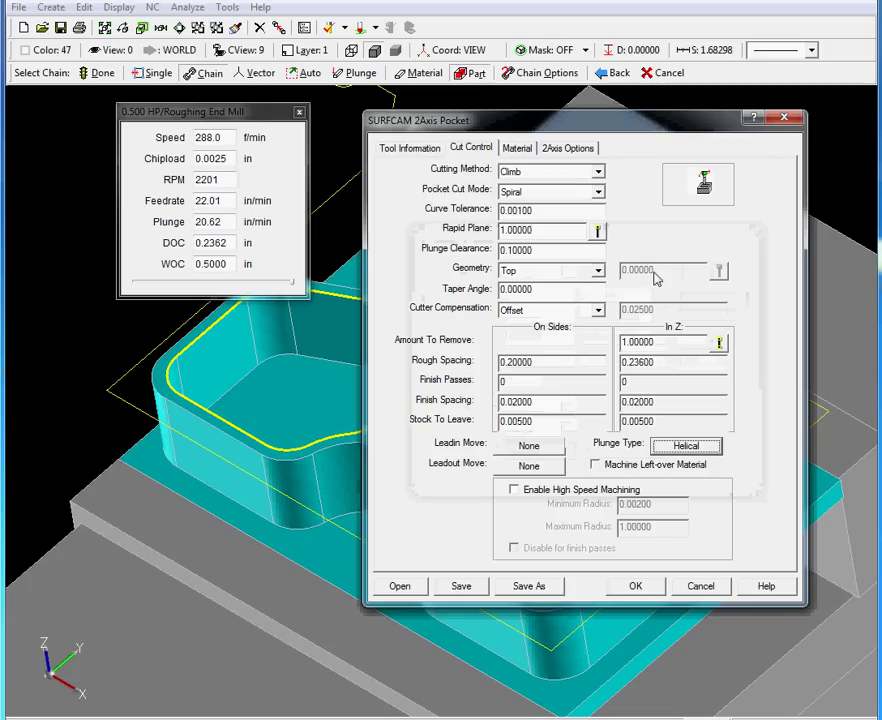
- Generate the helical-entry pocket toolpath in all three pockets, dismiss the cutting-data summary, and restore HSMAdvisor
left_click(636, 586)
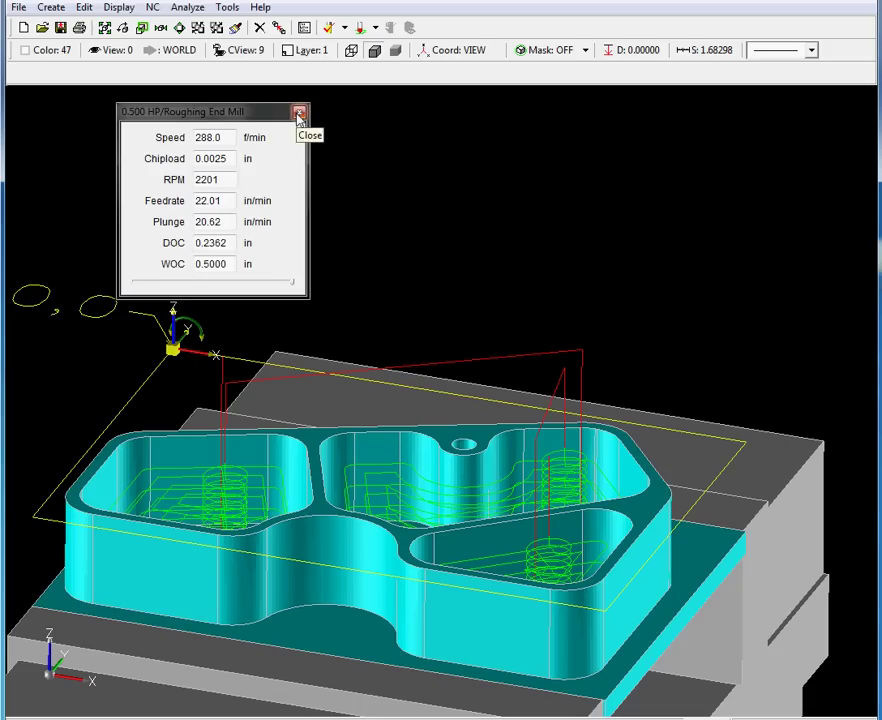
left_click(299, 114)
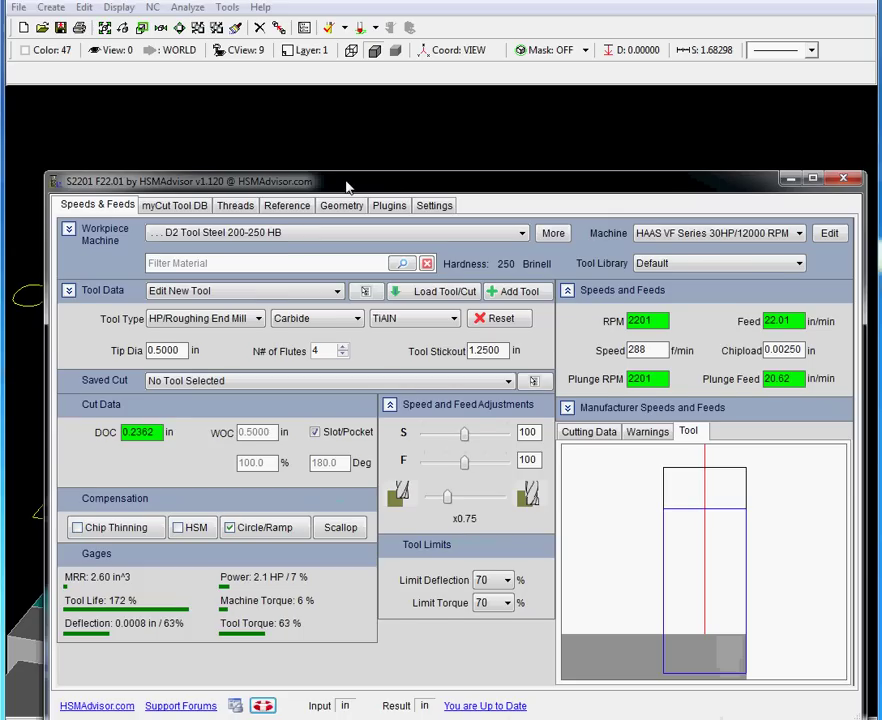
left_click_drag(350, 185, 352, 153)
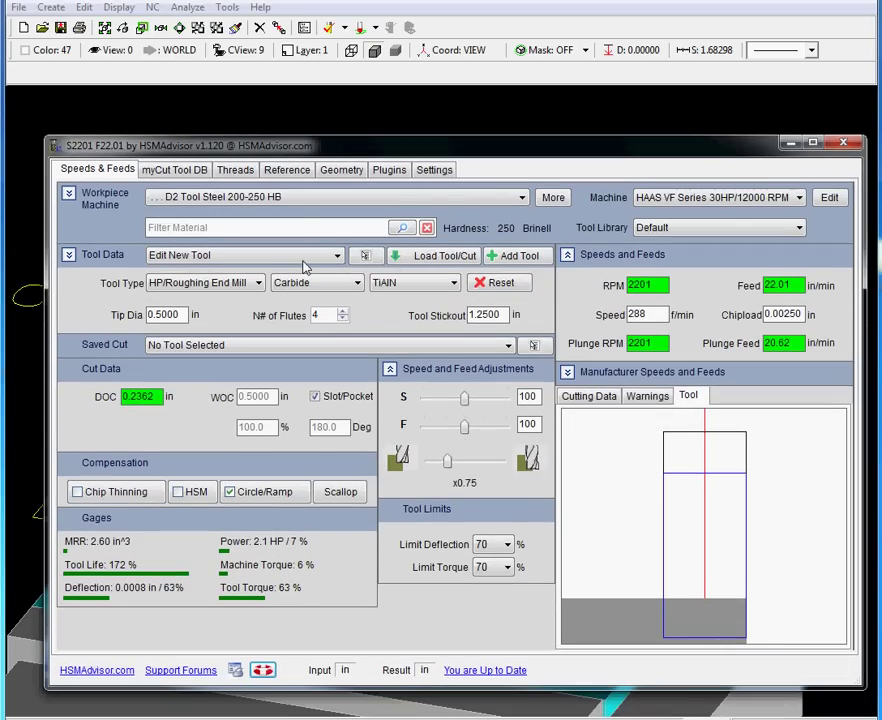